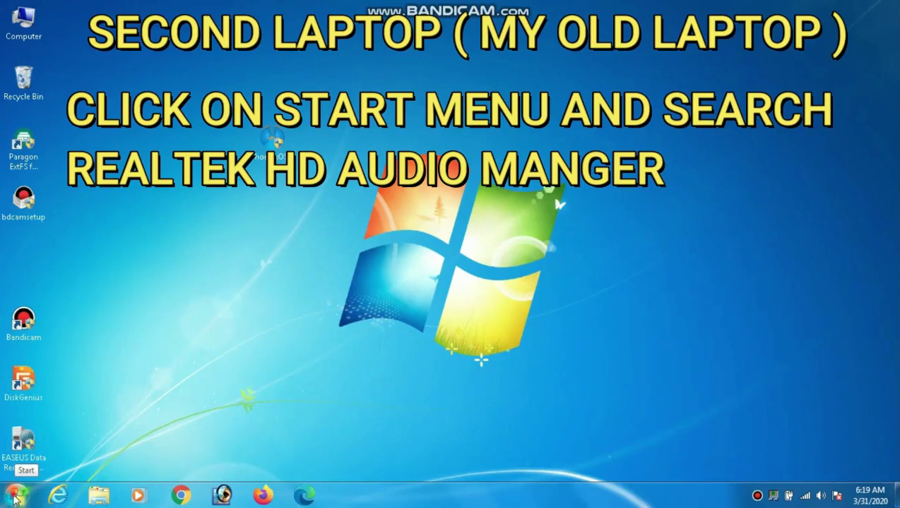
- Search the Windows 7 laptop for "realtek" and open Realtek HD Audio Manager
text(re)
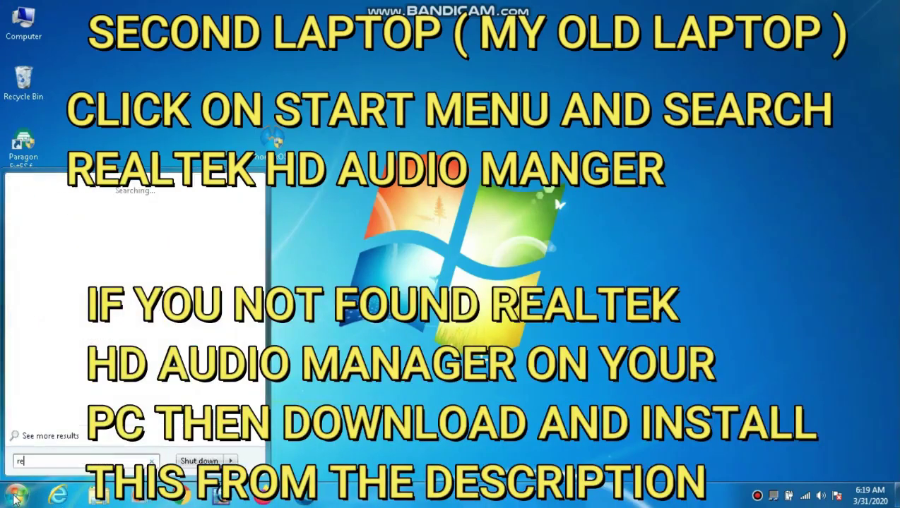
text(al)
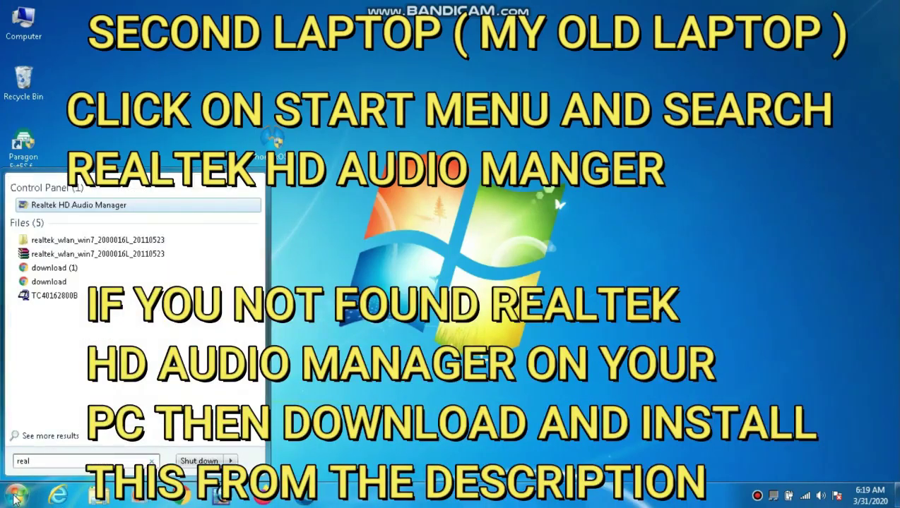
text(te)
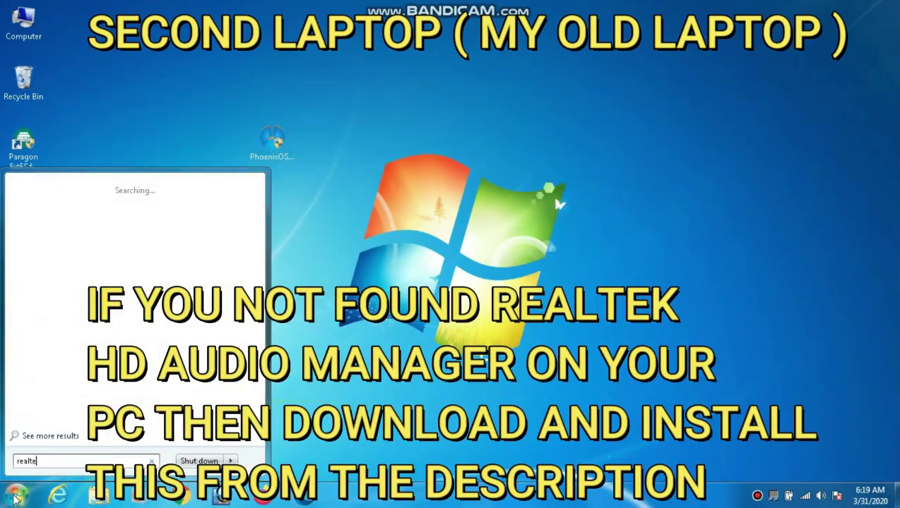
text(ch)
key(BackSpace)
key(BackSpace)
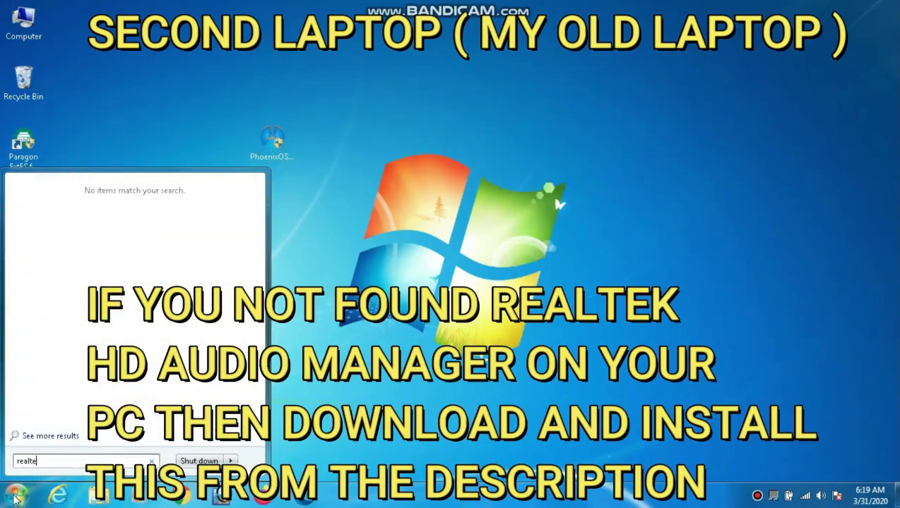
text(k)
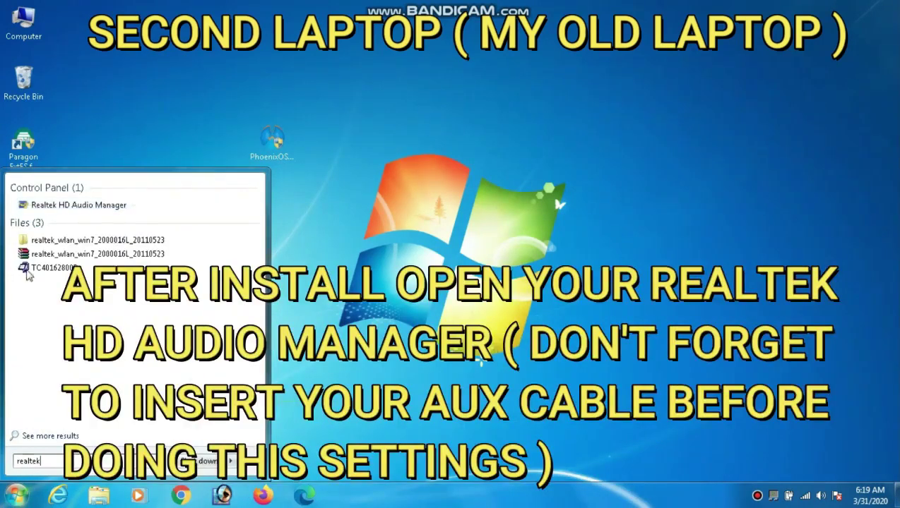
click(71, 205)
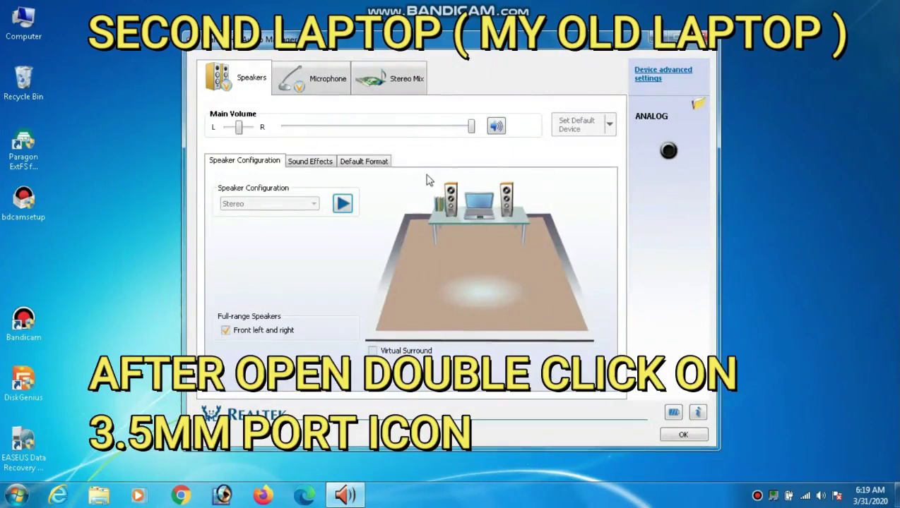
- Set the device plugged into the analog 3.5 mm jack to Microphone, with the auto popup dialog enabled
click(668, 151)
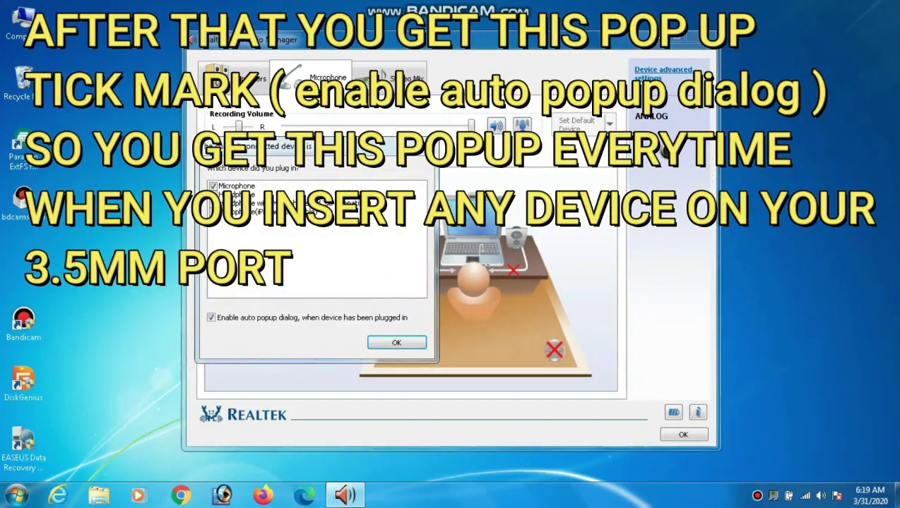
click(211, 318)
click(211, 318)
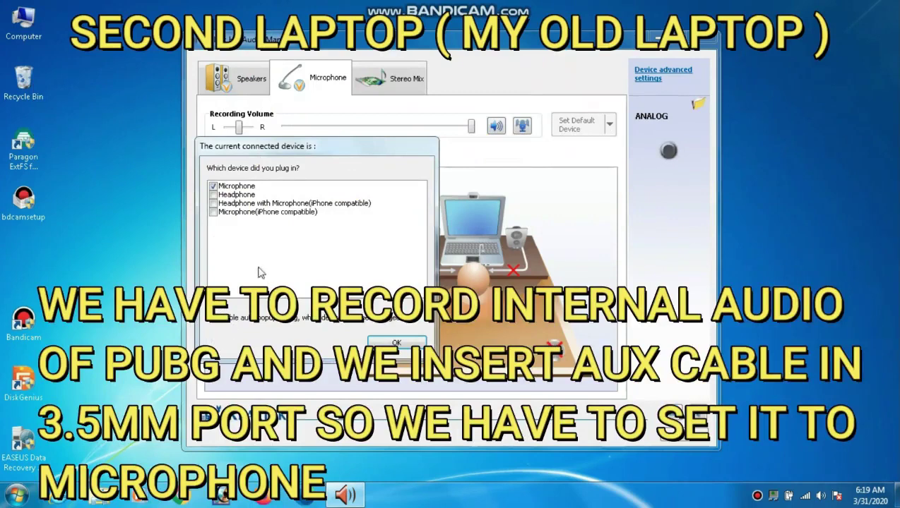
click(214, 204)
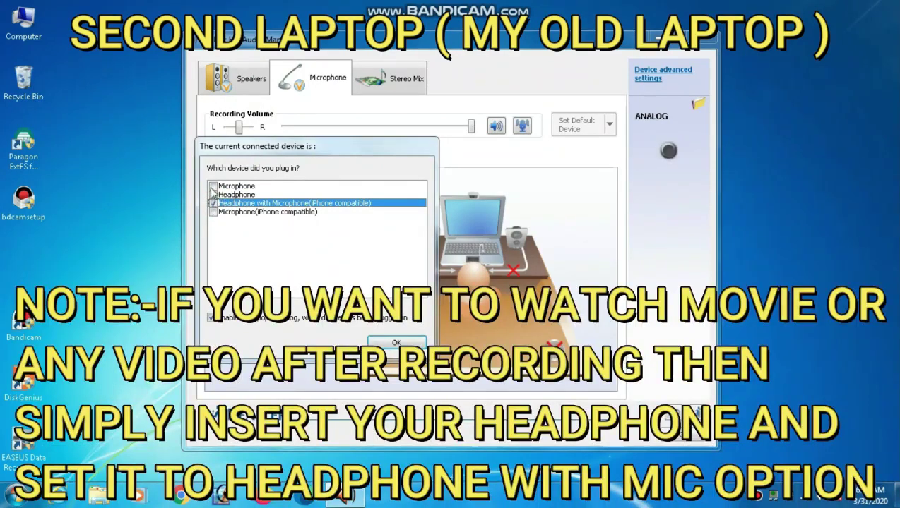
click(213, 187)
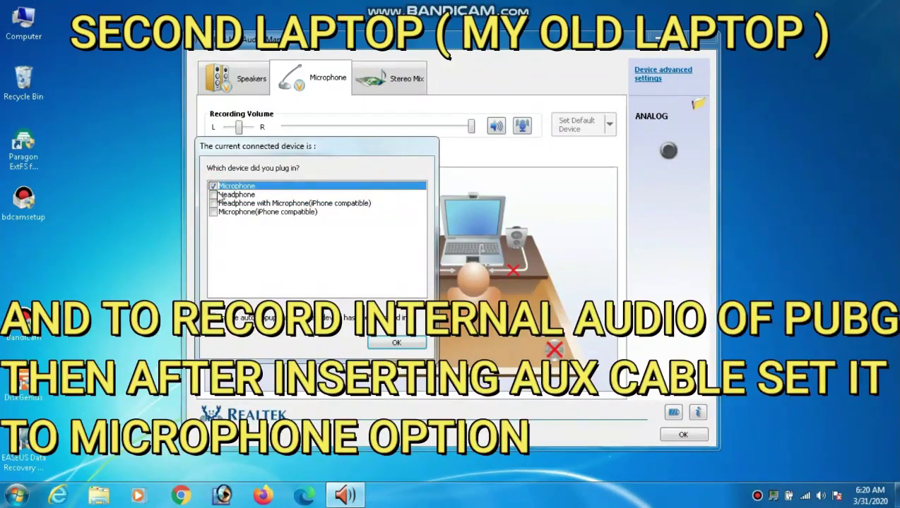
click(396, 344)
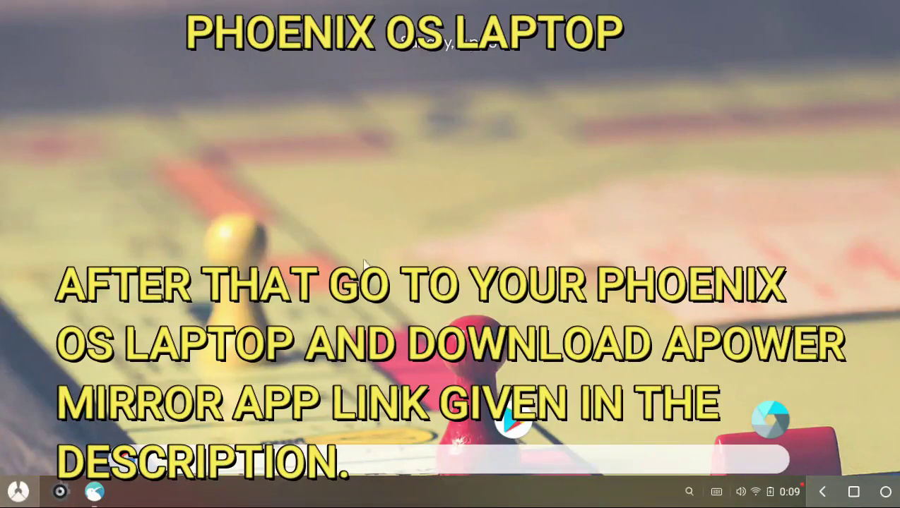
click(92, 493)
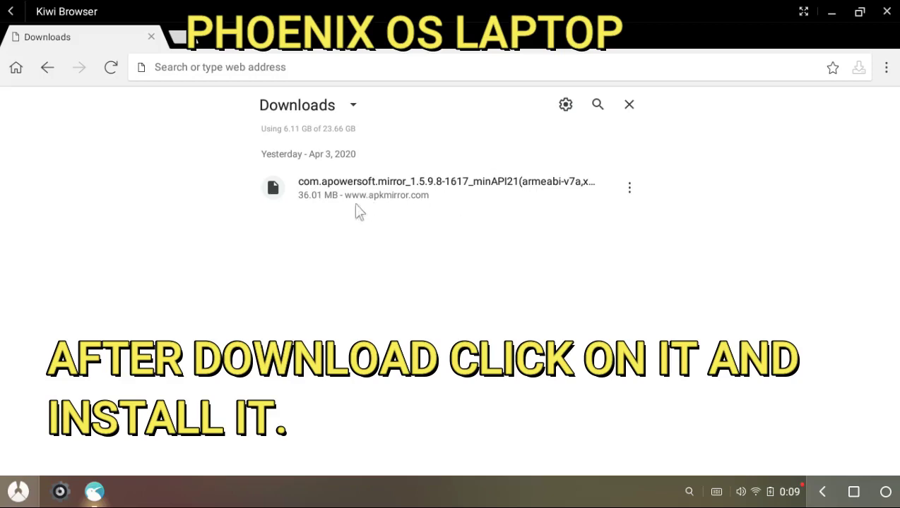
click(459, 194)
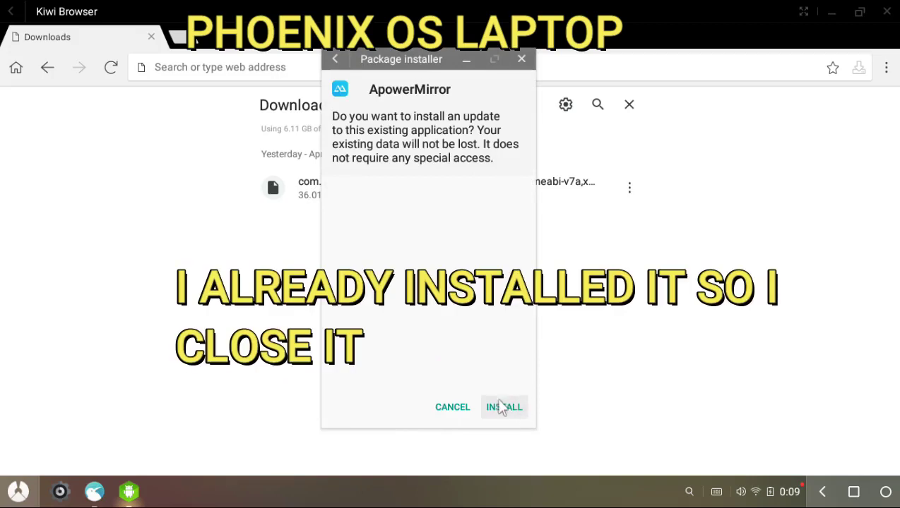
click(520, 62)
click(886, 11)
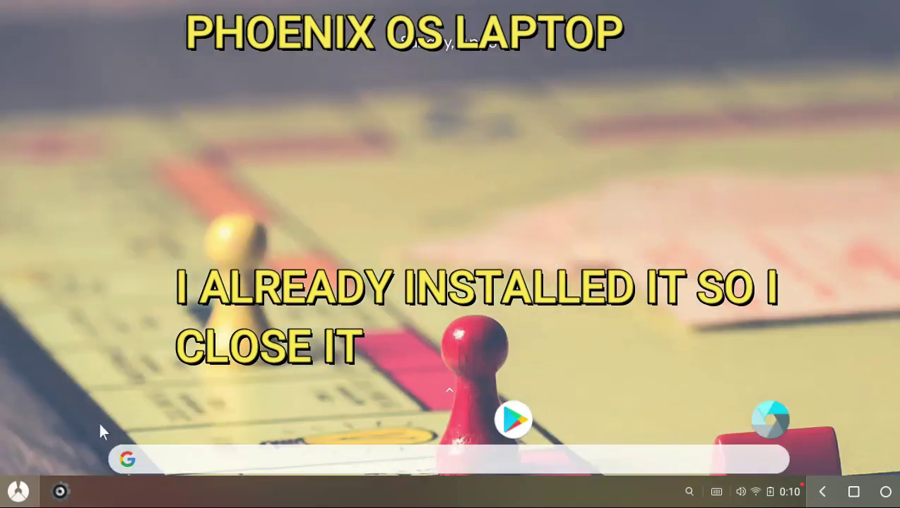
- Allow ApowerMirror to run in the background through the Phoenix OS AutoRun settings, and close Settings
click(18, 491)
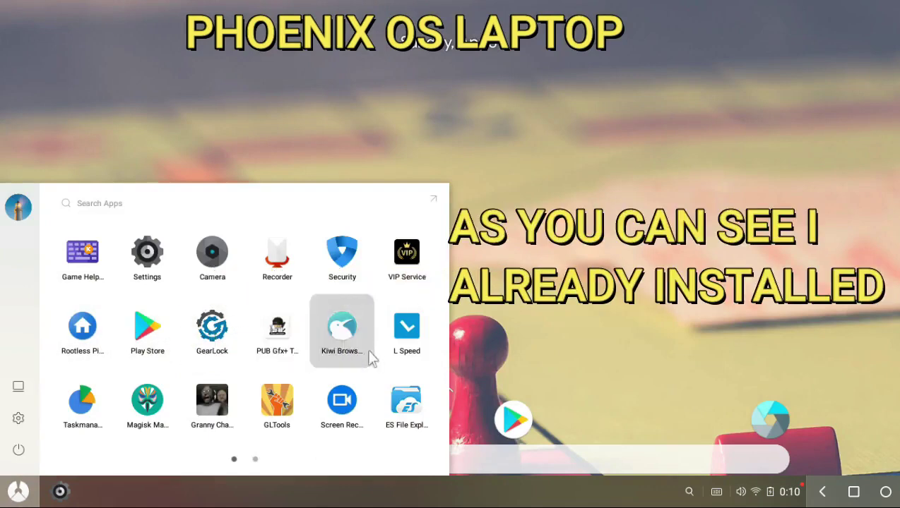
drag(341, 326, 97, 317)
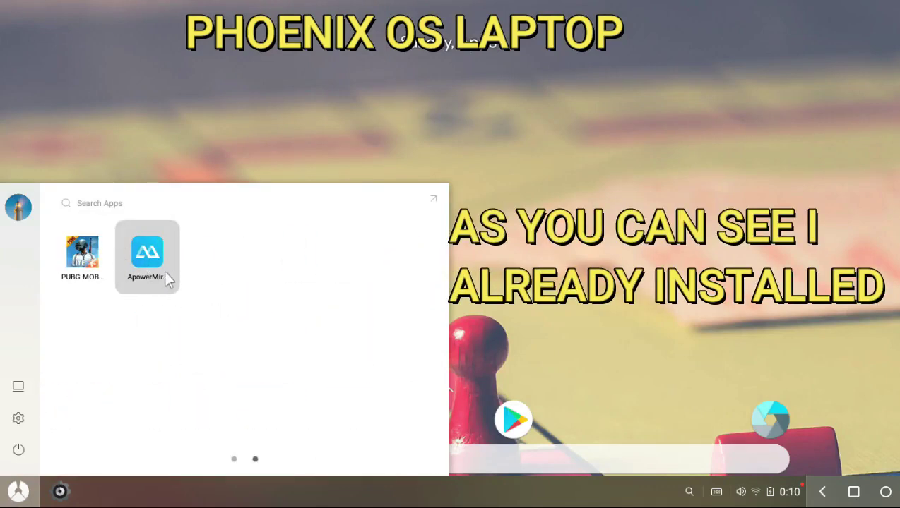
scroll(201, 377, up, 1)
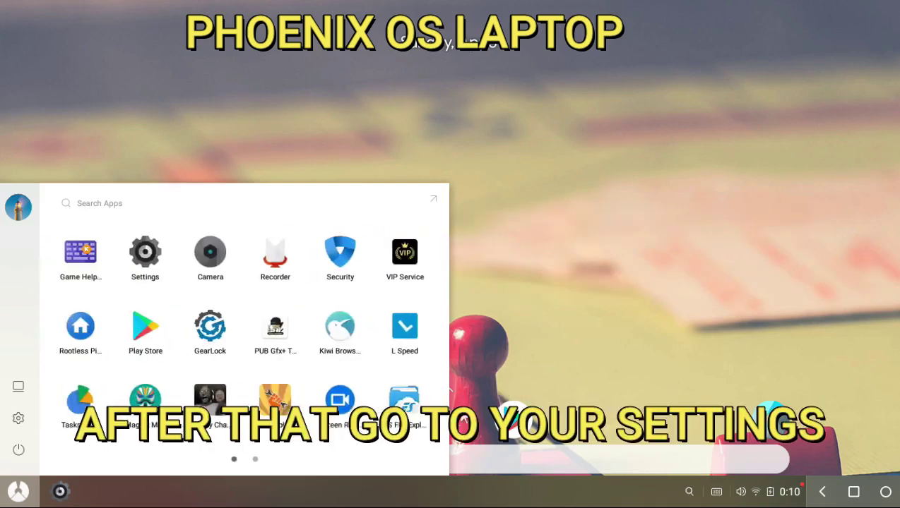
click(156, 269)
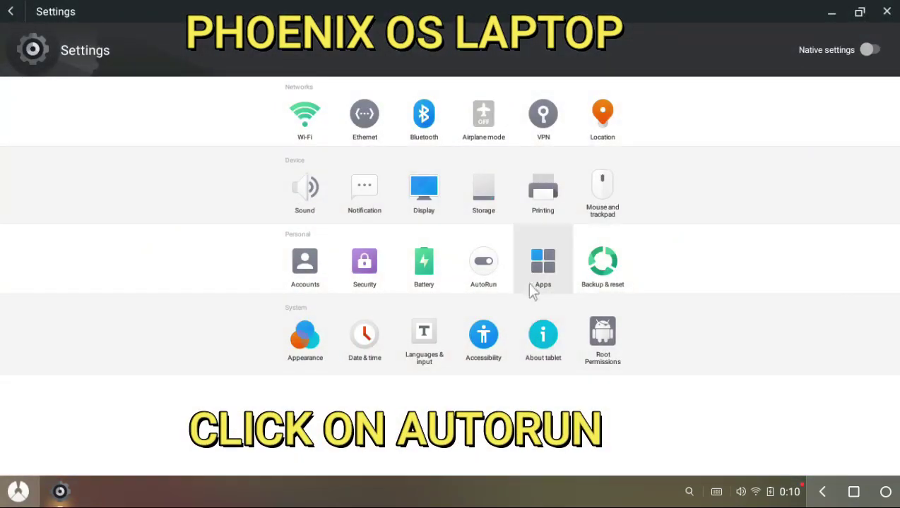
click(482, 270)
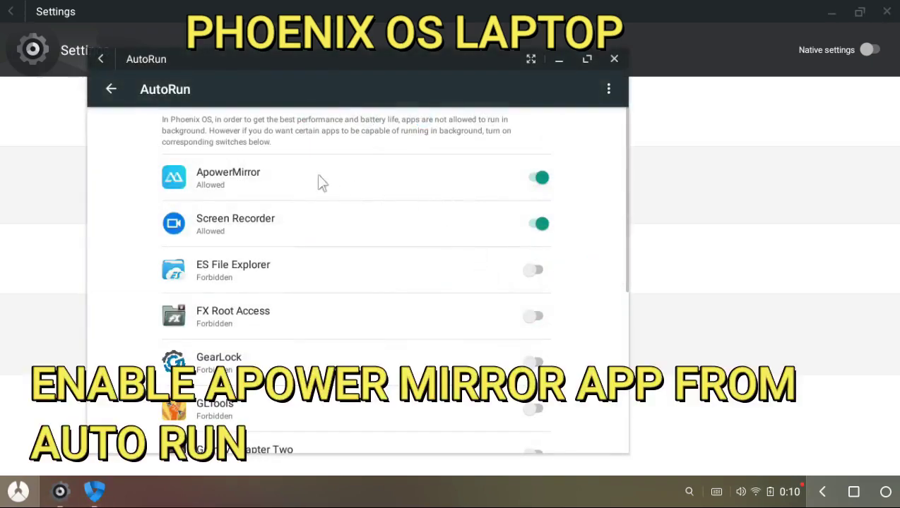
click(540, 178)
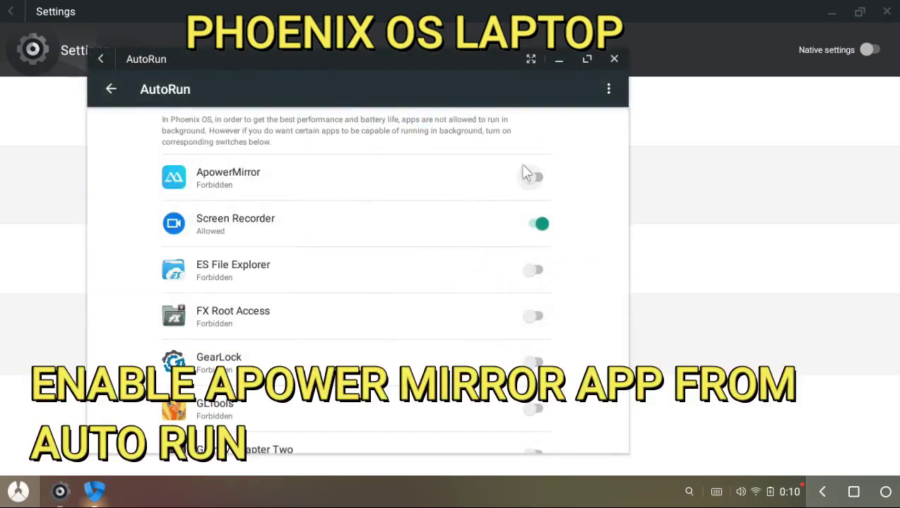
click(538, 179)
click(612, 60)
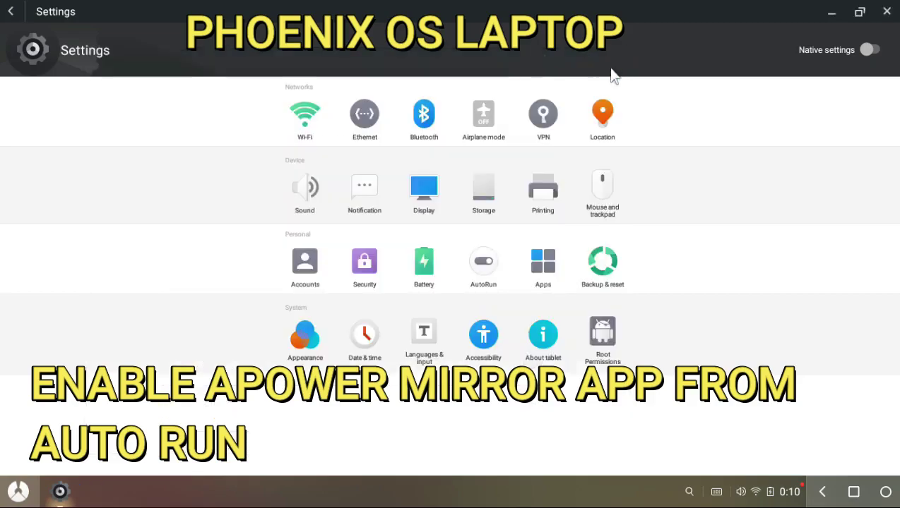
click(891, 8)
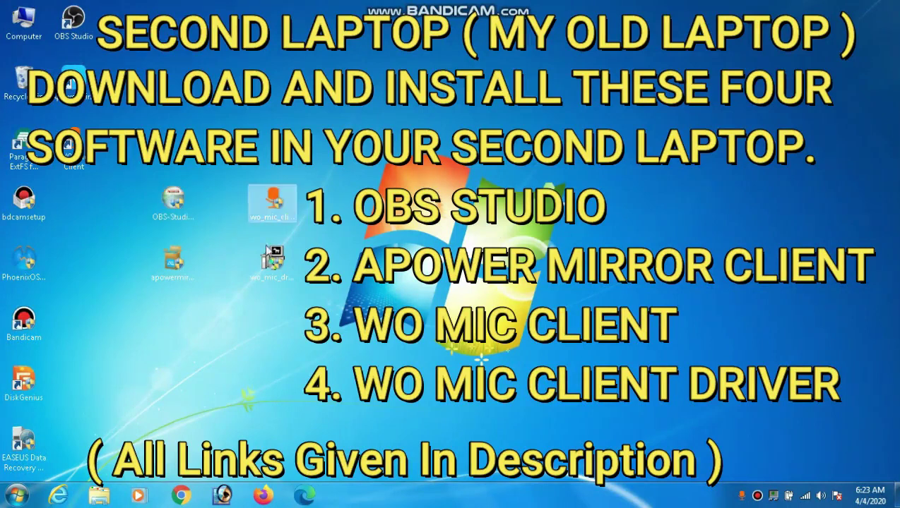
drag(306, 294, 156, 166)
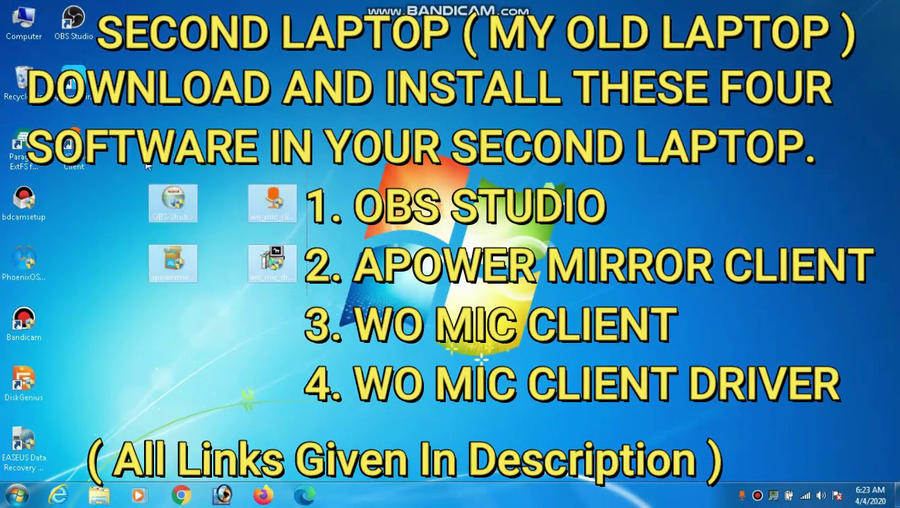
click(213, 303)
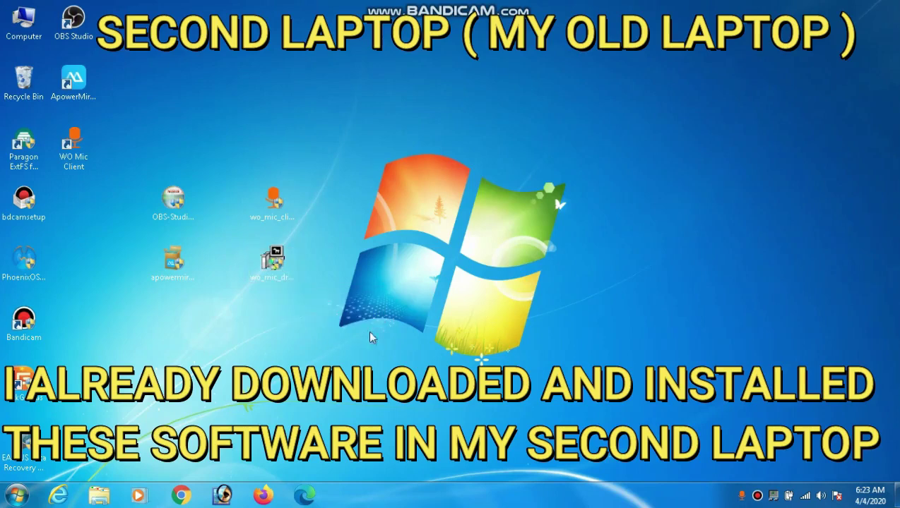
drag(317, 292, 245, 308)
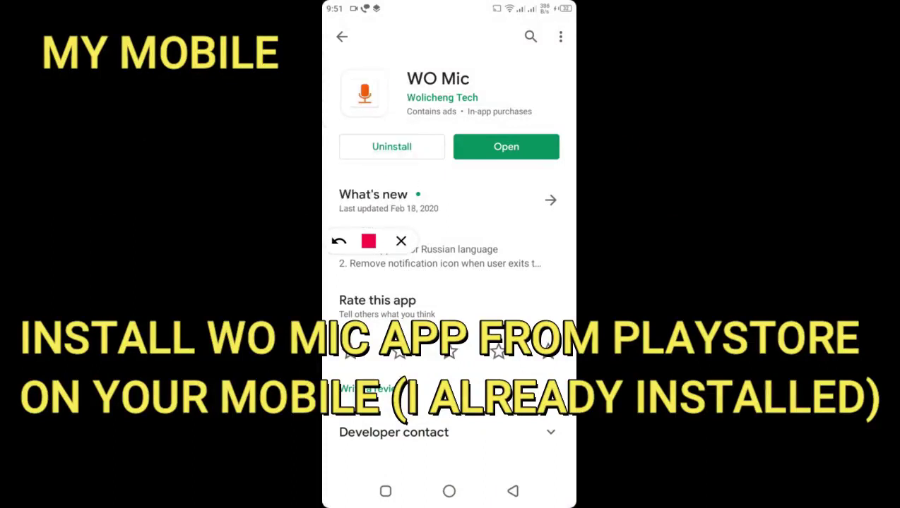
mouse_move(389, 187)
mouse_down()
mouse_move(478, 211)
mouse_move(538, 62)
mouse_move(424, 35)
mouse_move(382, 41)
mouse_move(430, 209)
mouse_move(543, 64)
mouse_move(388, 187)
mouse_move(490, 173)
mouse_move(417, 185)
mouse_move(537, 199)
mouse_move(516, 46)
mouse_move(387, 218)
mouse_move(558, 123)
mouse_move(342, 54)
mouse_move(380, 219)
mouse_up()
mouse_move(400, 91)
mouse_down()
mouse_move(486, 96)
mouse_move(427, 99)
mouse_move(494, 79)
mouse_move(395, 92)
mouse_move(488, 50)
mouse_up()
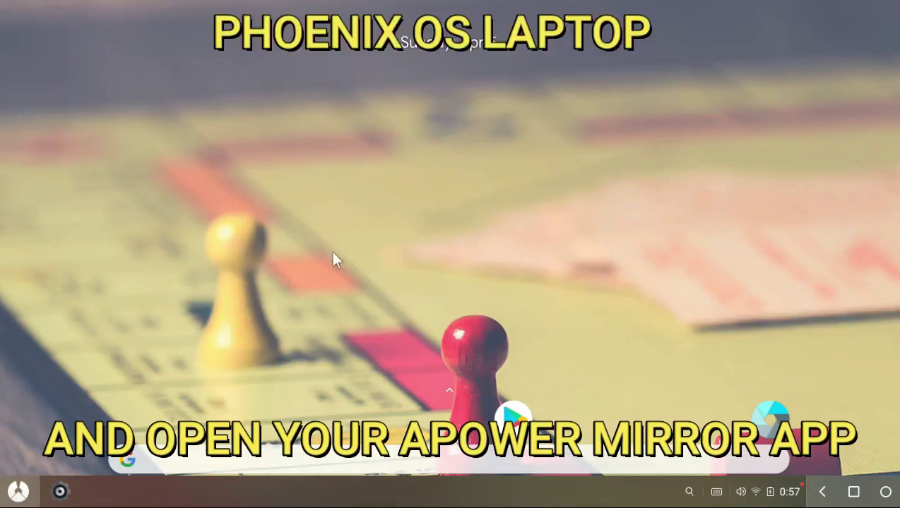
- Launch ApowerMirror on the Phoenix OS laptop
click(20, 494)
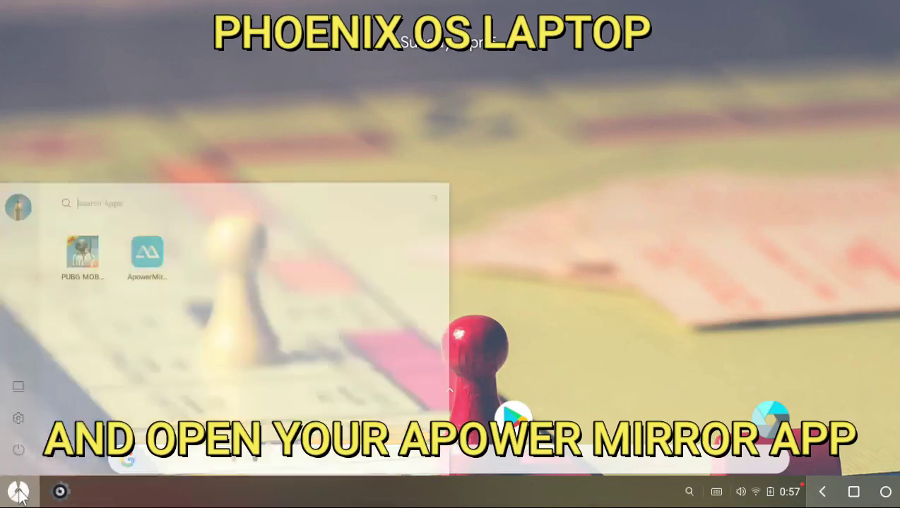
click(148, 260)
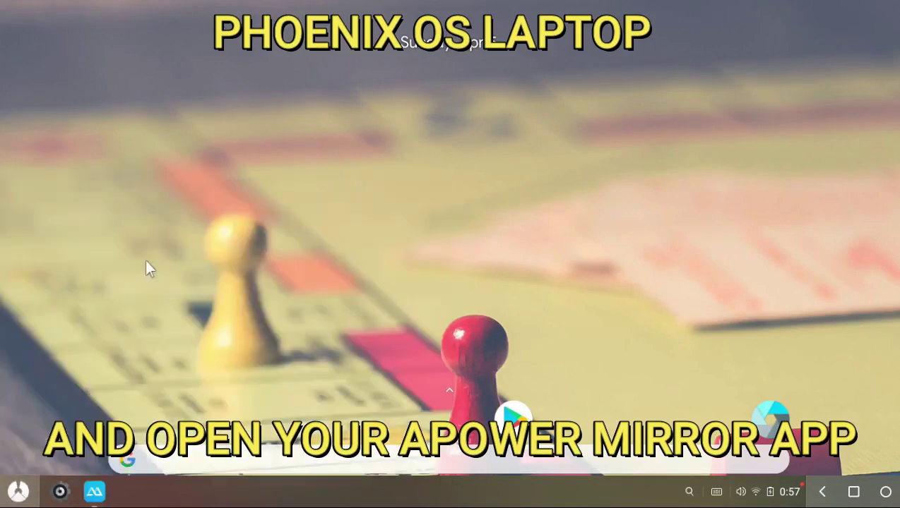
click(590, 262)
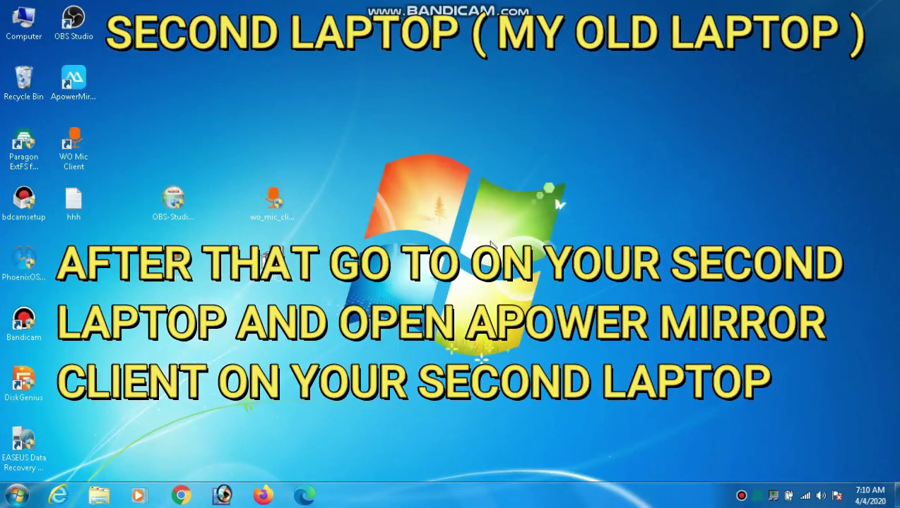
- Launch ApowerMirror on the Windows 7 laptop and continue with the trial version
click(69, 95)
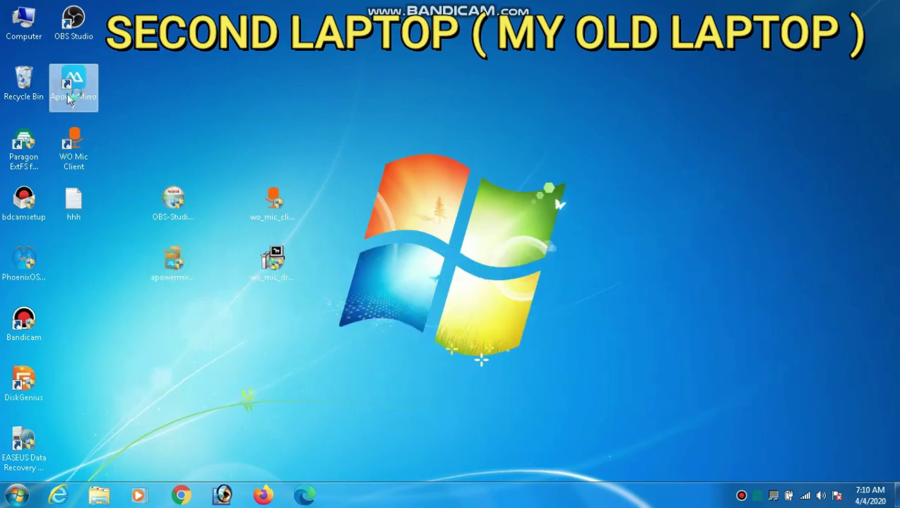
double_click(69, 98)
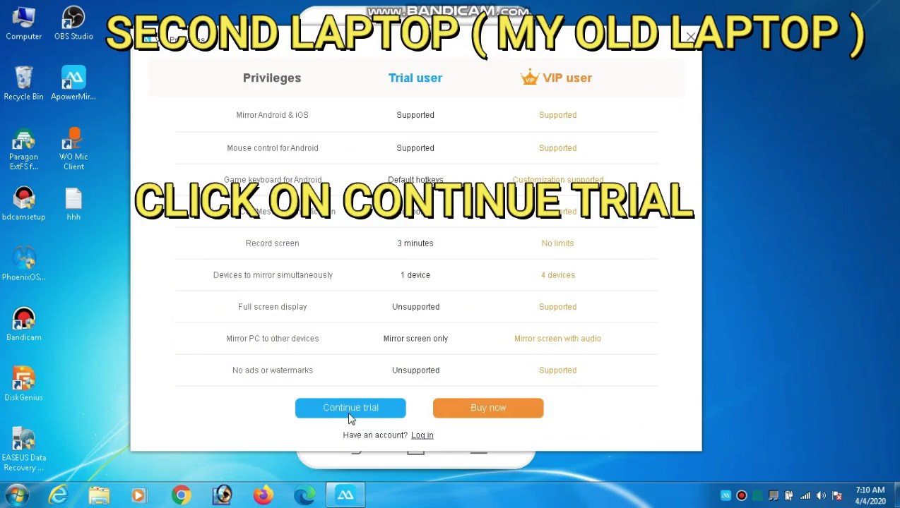
click(348, 414)
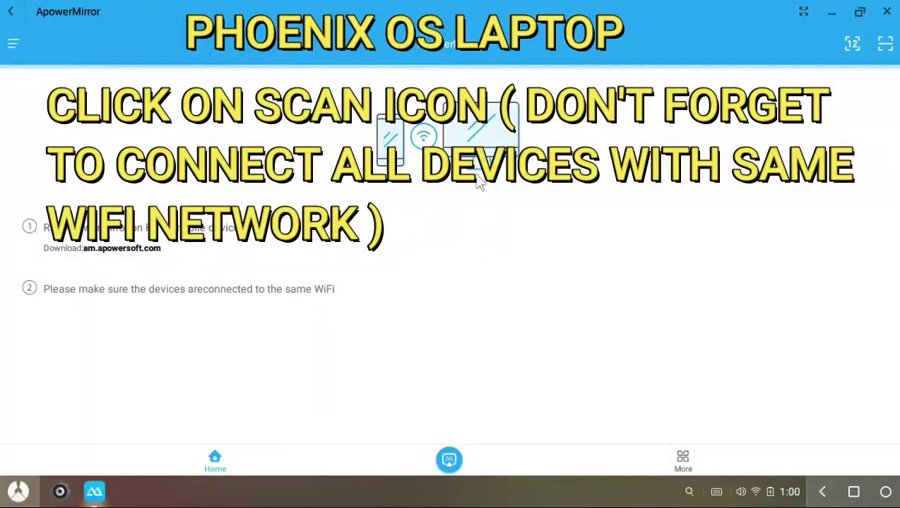
- Scan for devices in ApowerMirror on the Phoenix OS laptop, connect to Apowersoft[TOSHIBA], and get past the PowerPoint remote control introduction
click(446, 465)
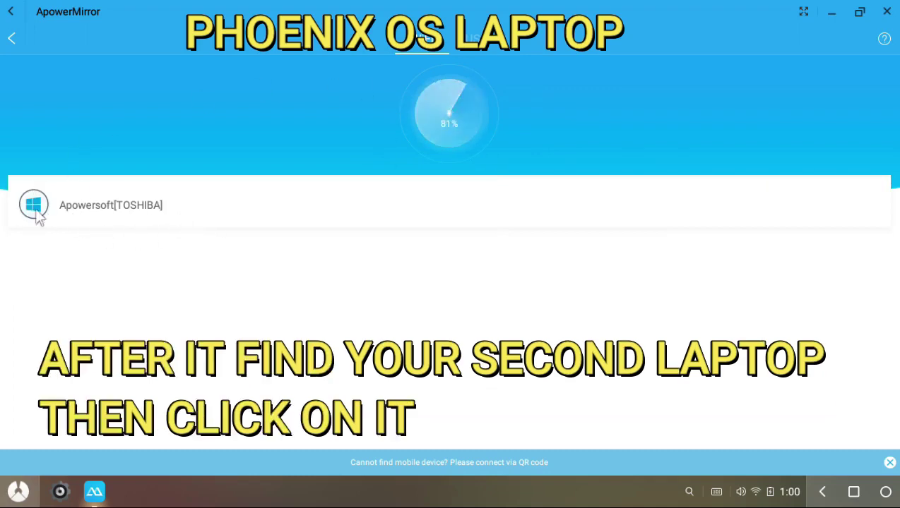
click(182, 214)
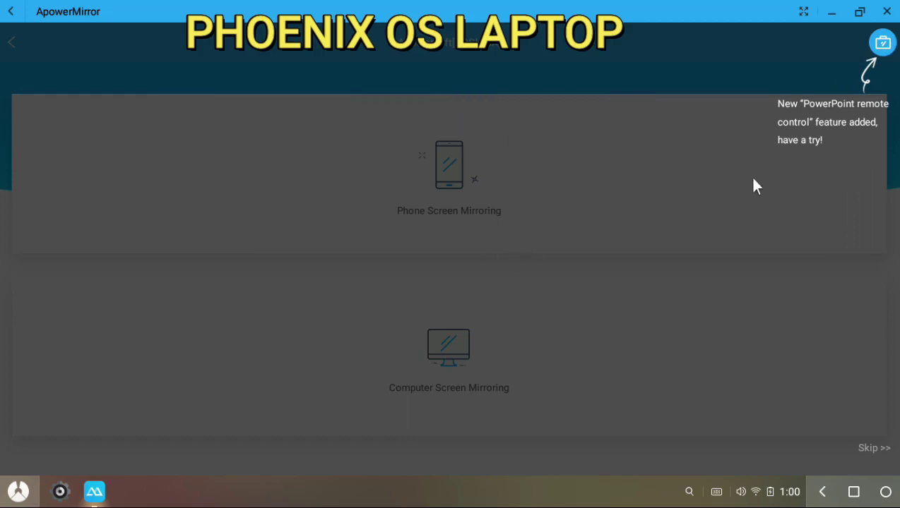
click(883, 42)
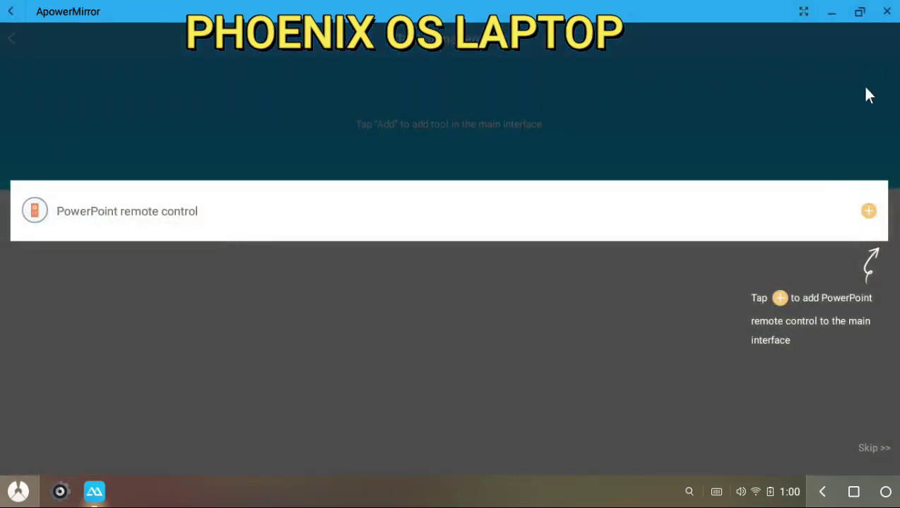
click(862, 232)
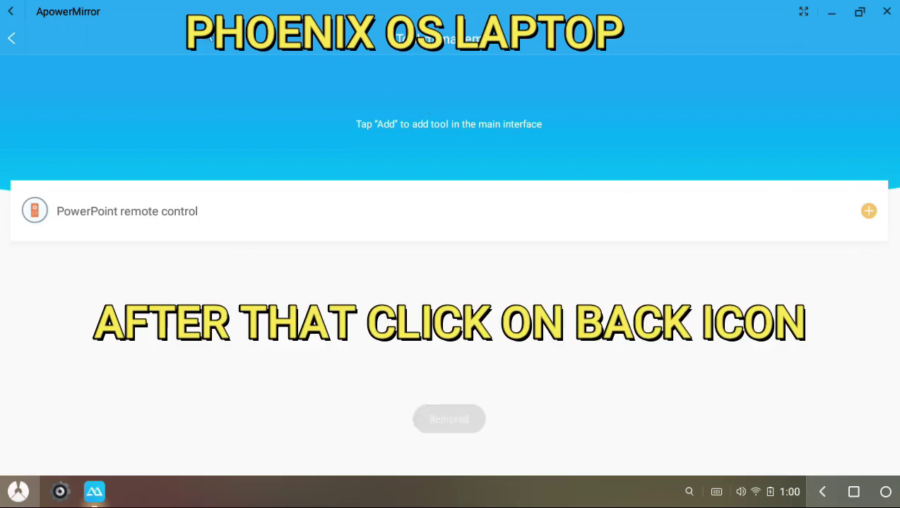
click(11, 41)
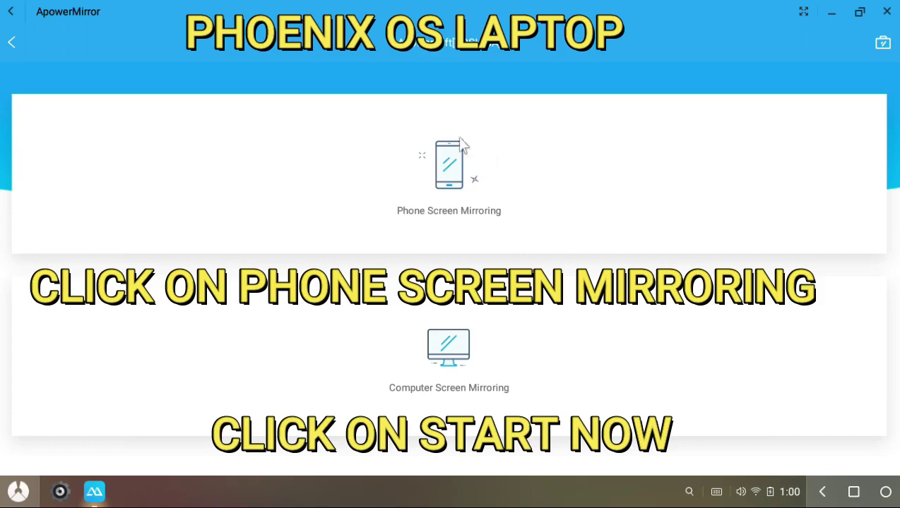
- Start Phone Screen Mirroring with screen capture allowed, and dismiss the phone notification prompt on the second laptop
click(467, 192)
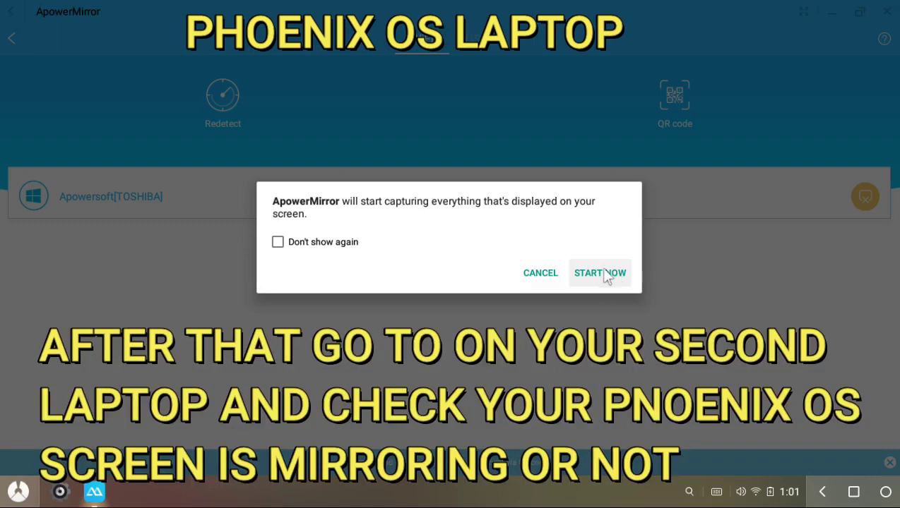
click(602, 273)
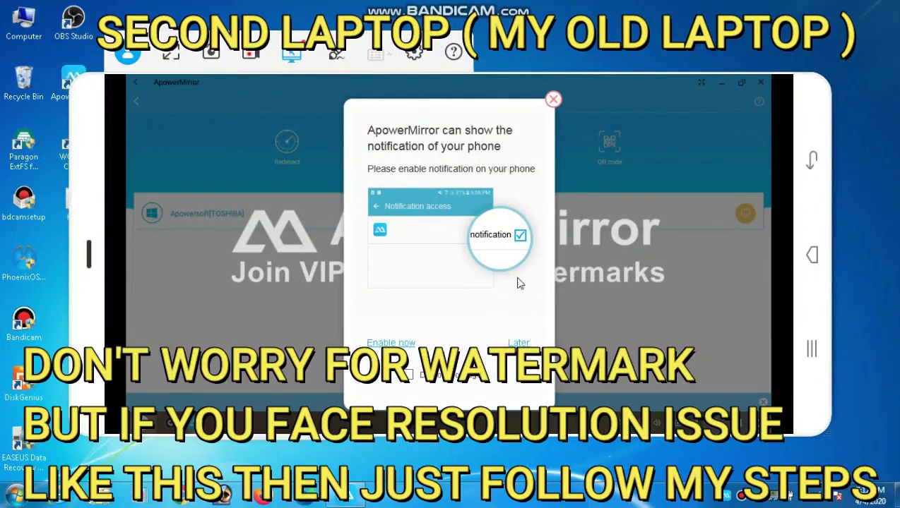
click(551, 99)
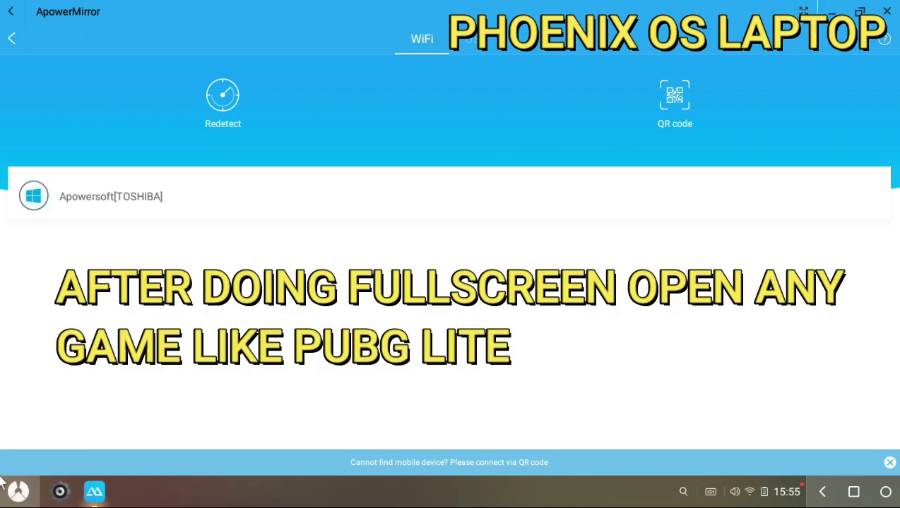
- Open Granny Chapter Two in fullscreen mode on the Phoenix OS laptop, and close the game from the mirrored screen
click(18, 491)
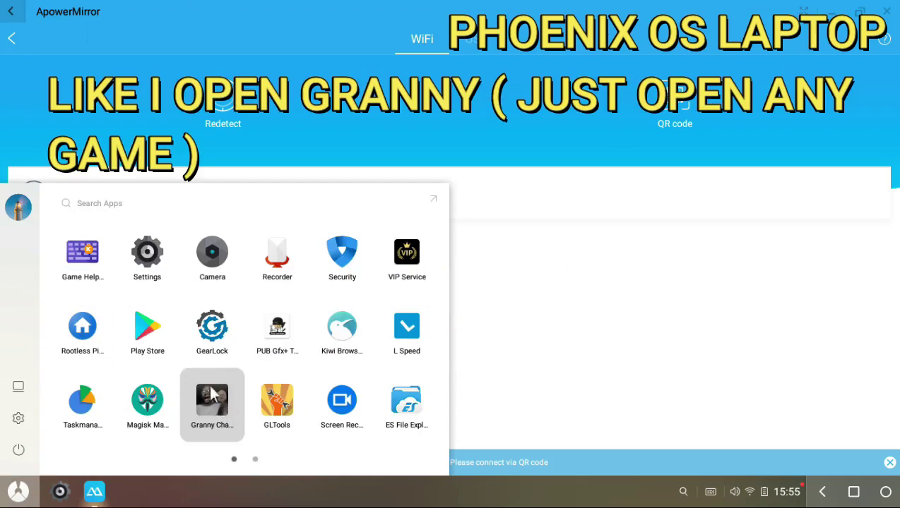
click(208, 407)
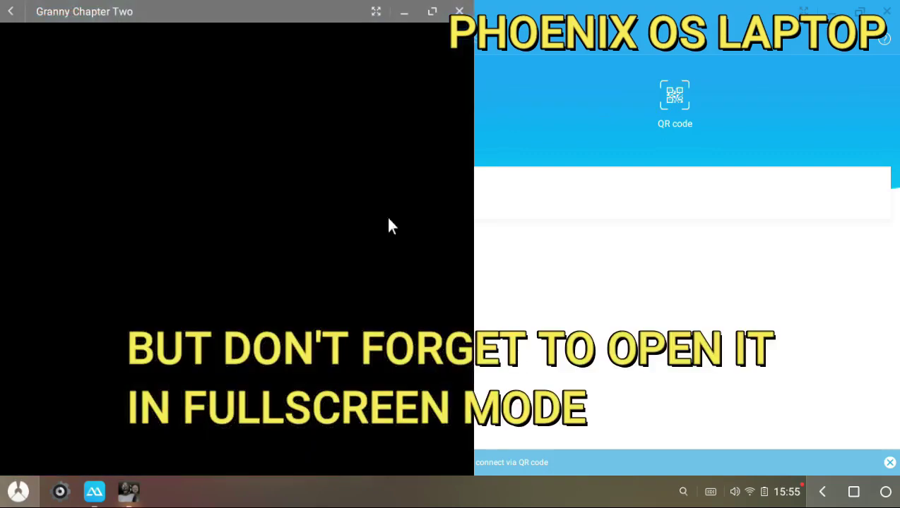
click(374, 13)
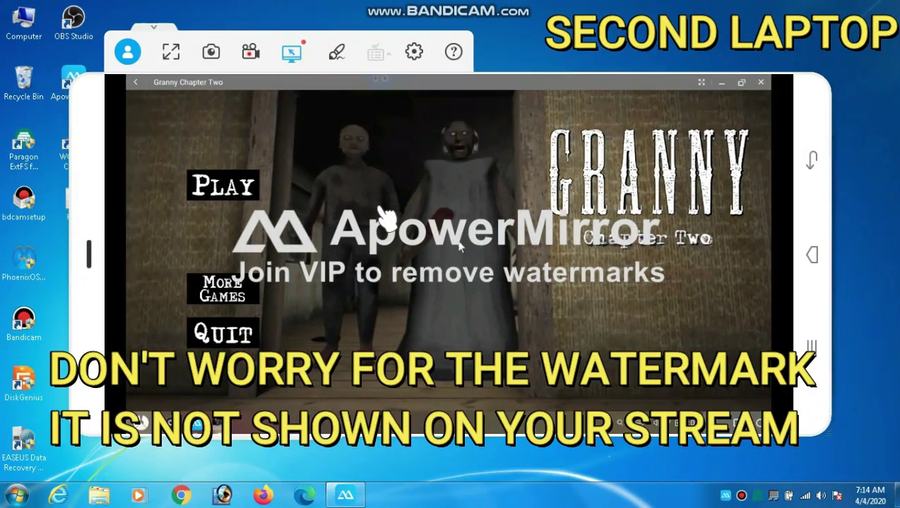
click(760, 82)
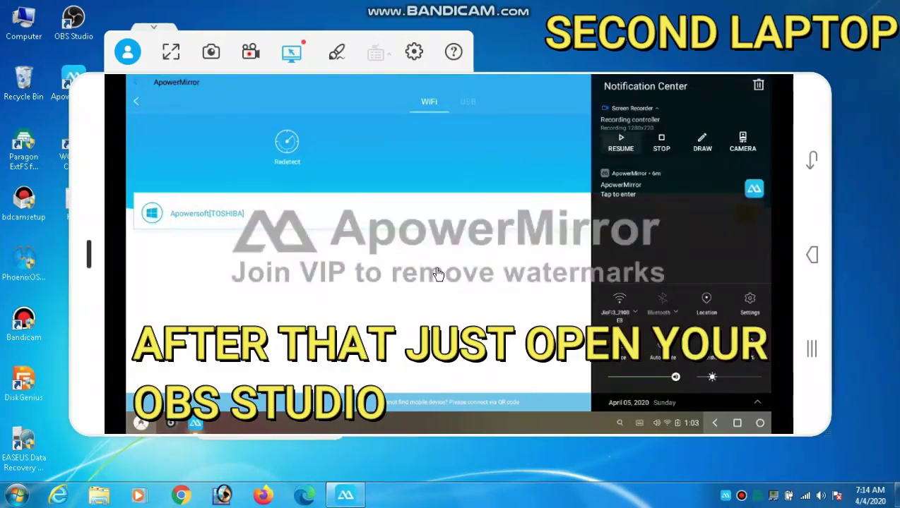
- Launch OBS Studio on the second laptop and create a Window Capture source named Pubg Lite
double_click(75, 28)
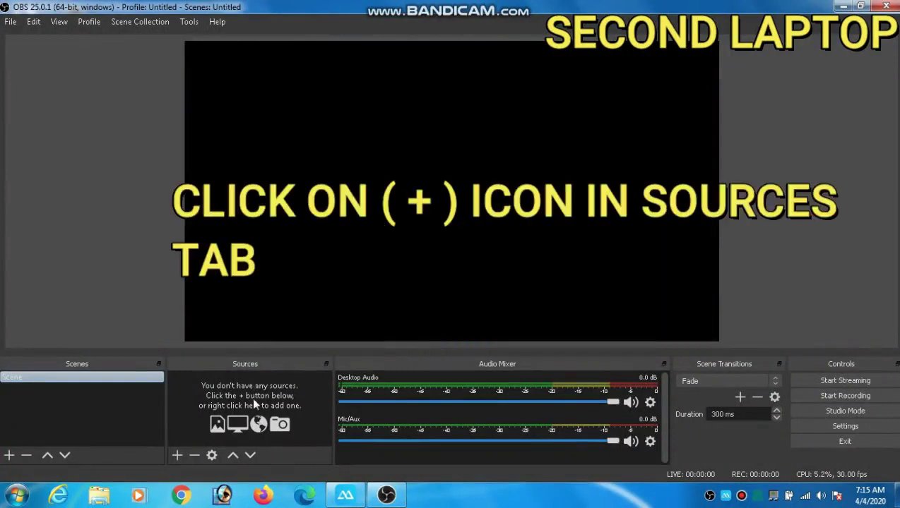
click(177, 456)
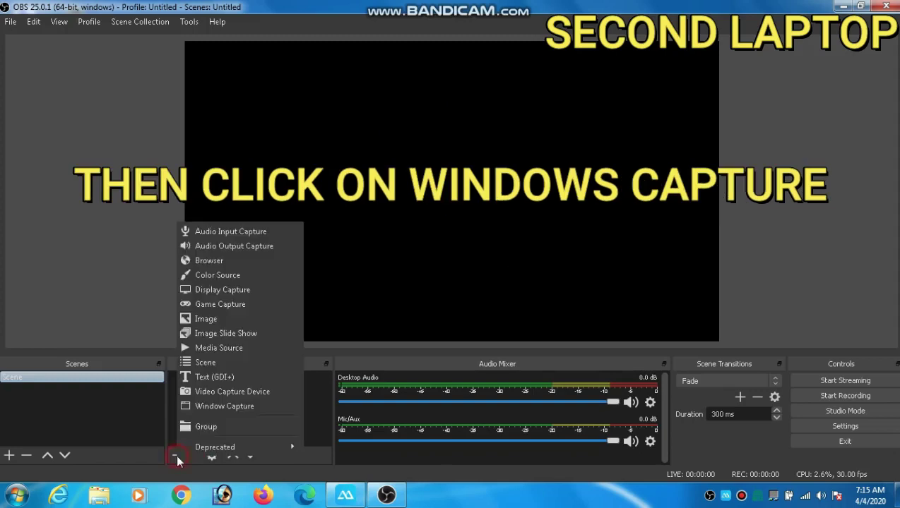
click(225, 406)
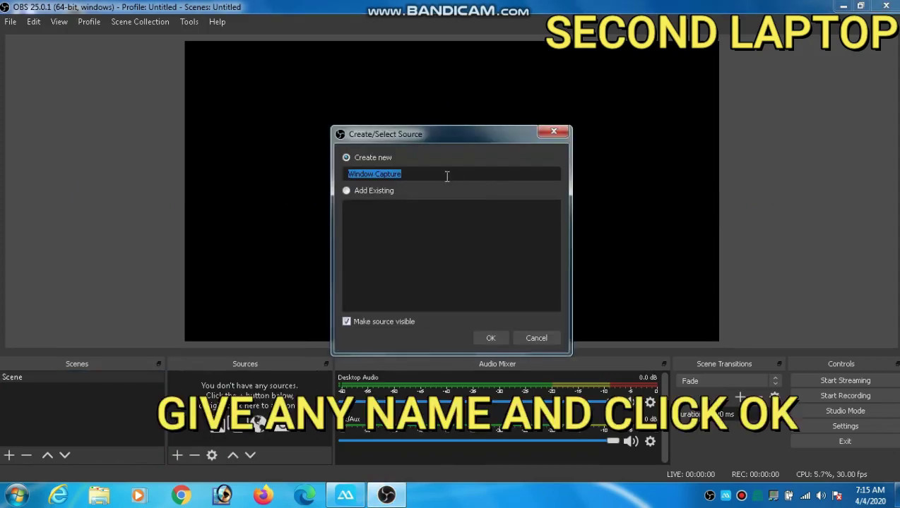
key(BackSpace)
click(493, 339)
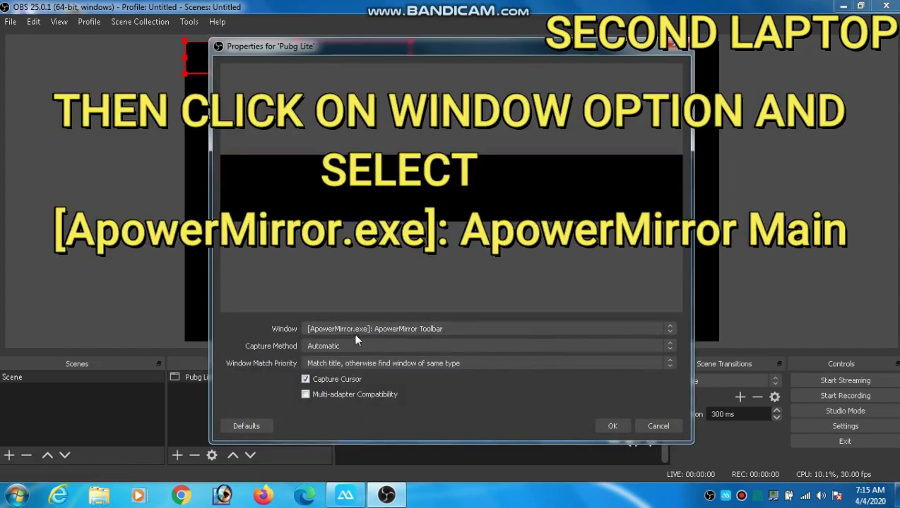
- Set the Pubg Lite source to capture the window [ApowerMirror.exe]: ApowerMirror Main, and confirm its properties
click(612, 327)
click(613, 327)
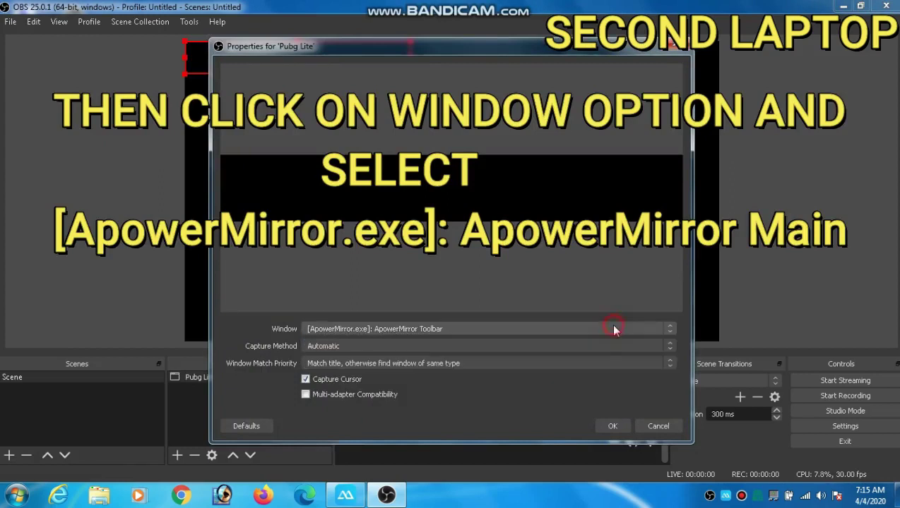
click(611, 330)
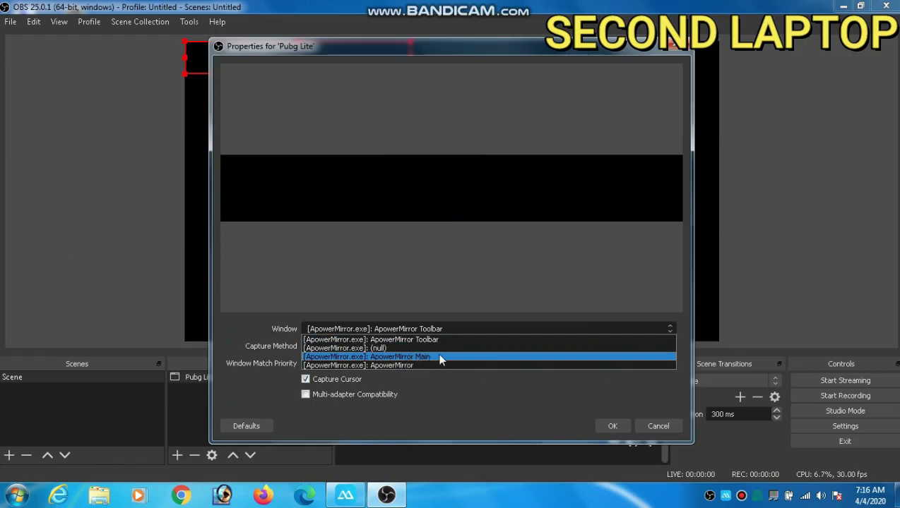
click(438, 357)
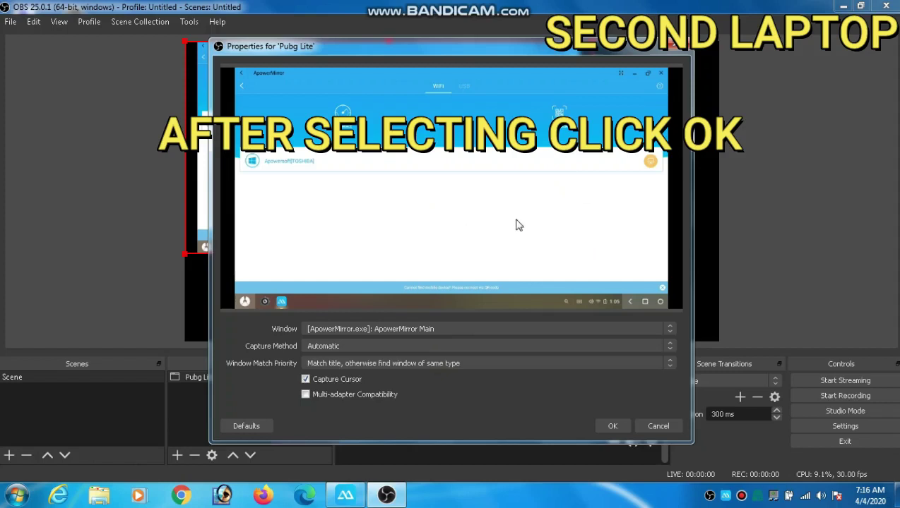
click(611, 425)
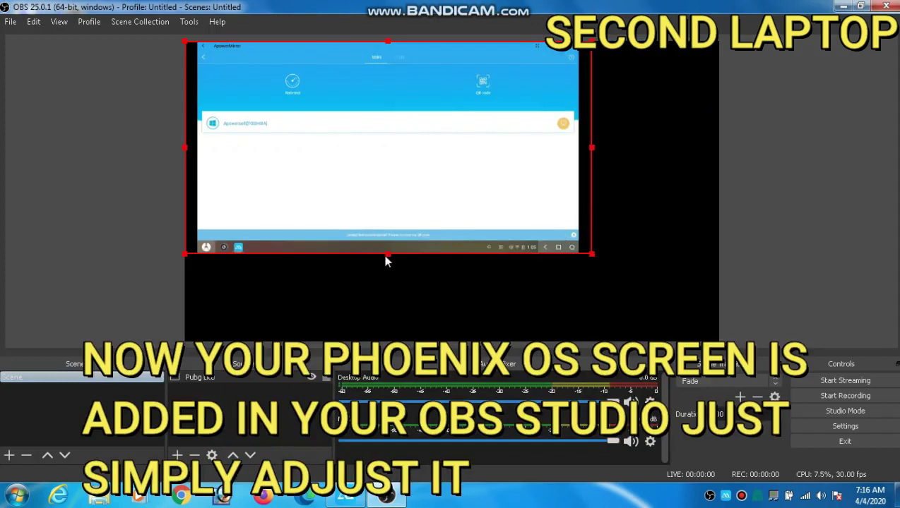
- Enlarge and reposition the Pubg Lite source so the mirrored screen fills the preview canvas, with its black side borders outside the edges
drag(388, 255, 410, 336)
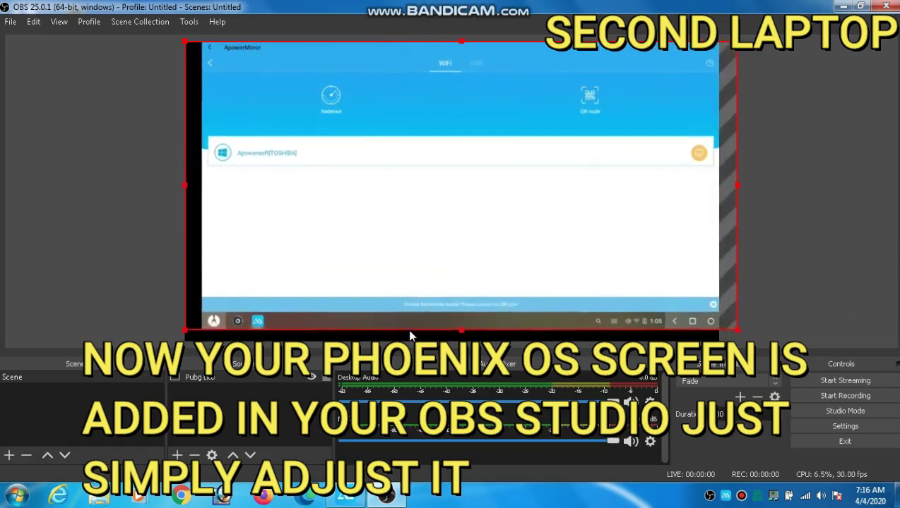
drag(298, 252, 283, 252)
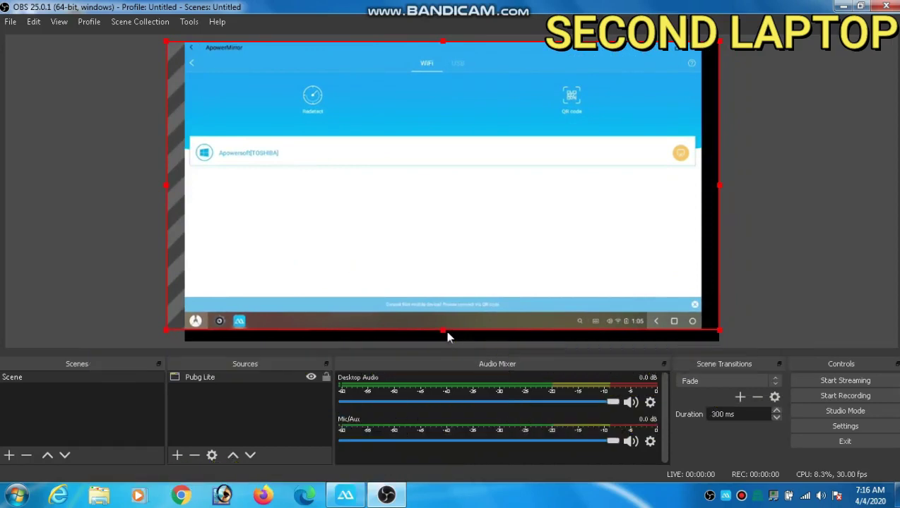
drag(445, 331, 447, 339)
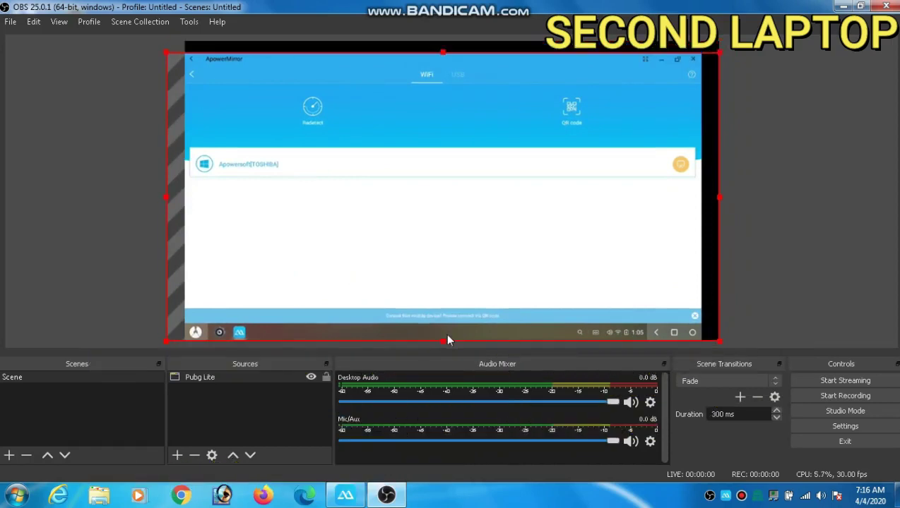
drag(721, 198, 736, 197)
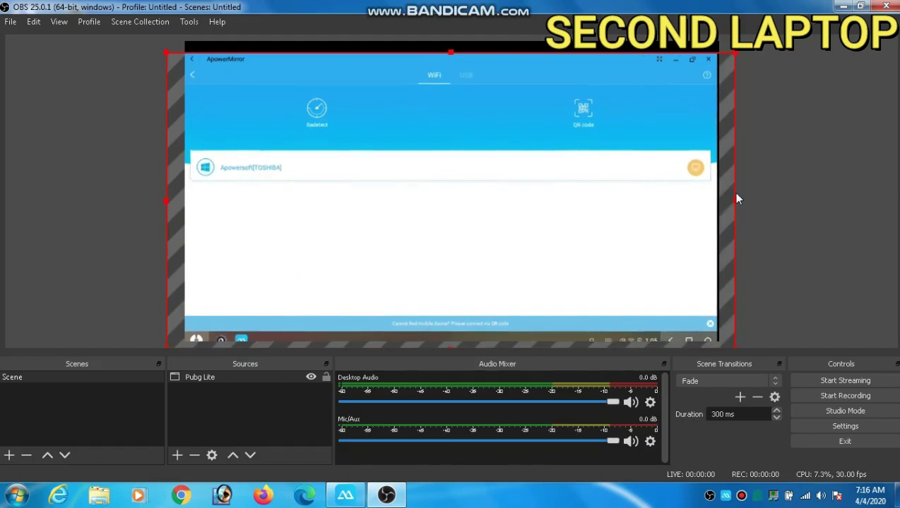
drag(538, 197, 536, 187)
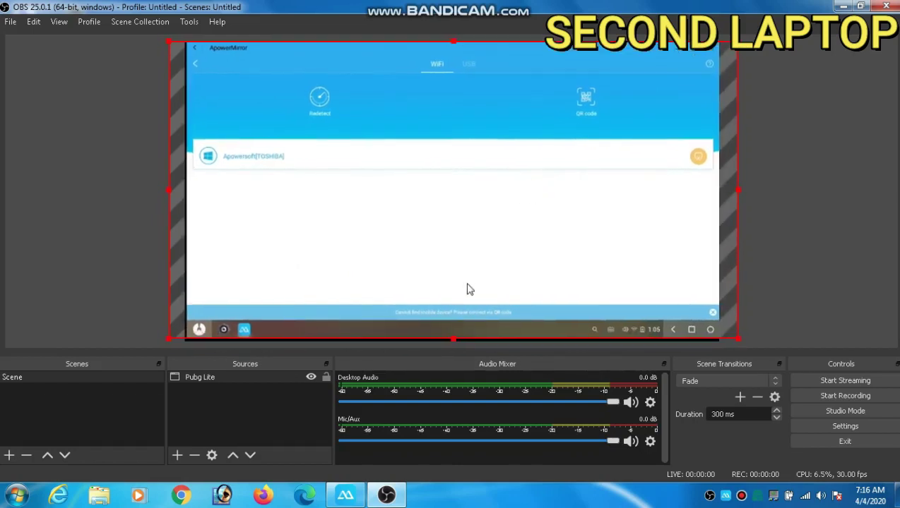
drag(456, 341, 457, 344)
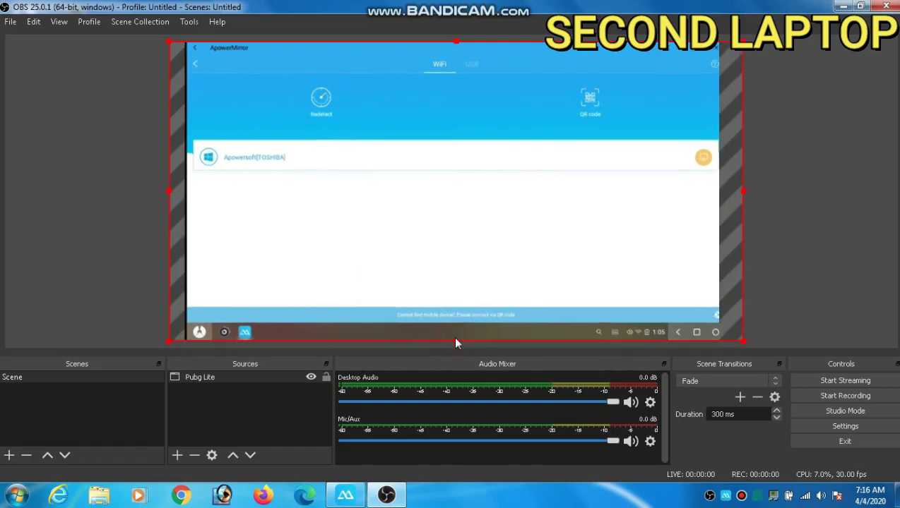
click(484, 293)
drag(483, 296, 481, 297)
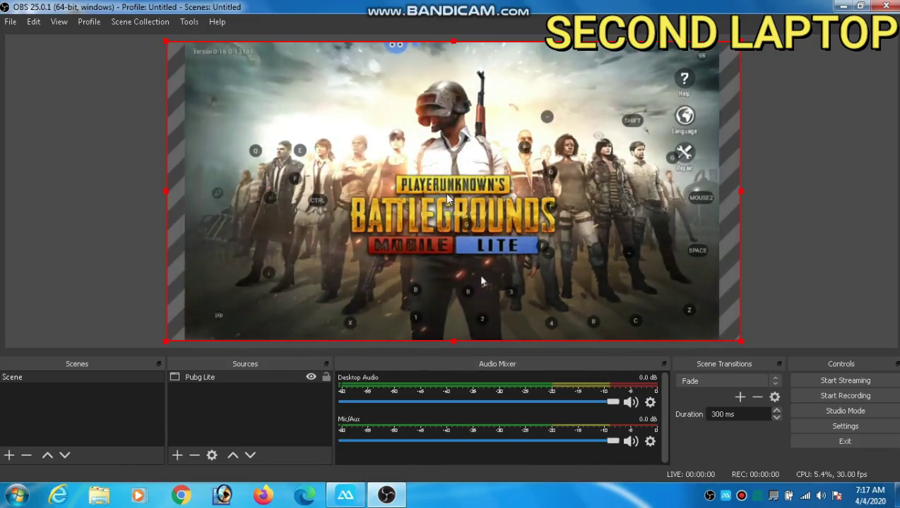
click(447, 195)
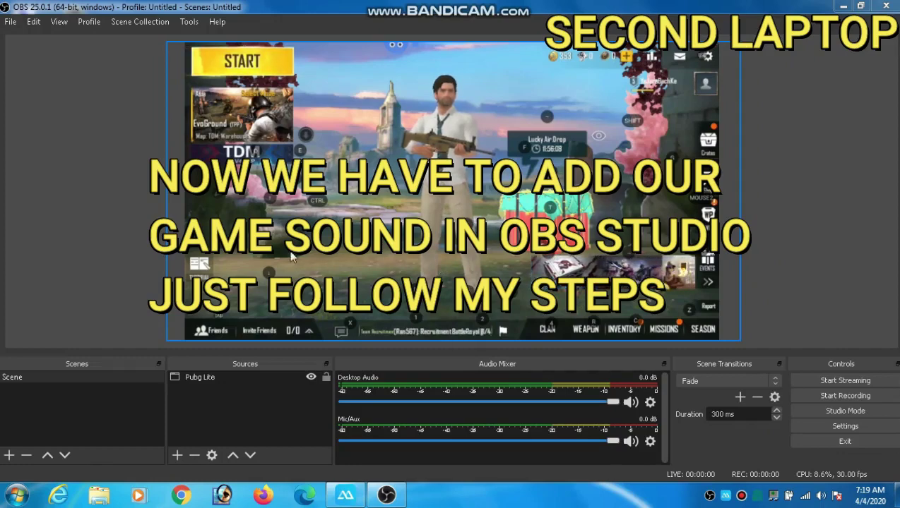
- Add an Audio Input Capture source with its device set to Microphone (Realtek High Definition Audio)
click(242, 409)
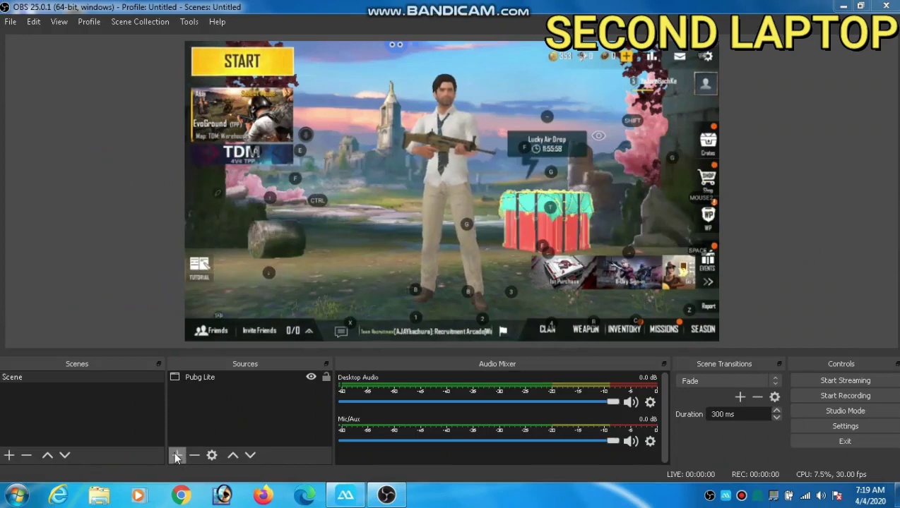
click(176, 457)
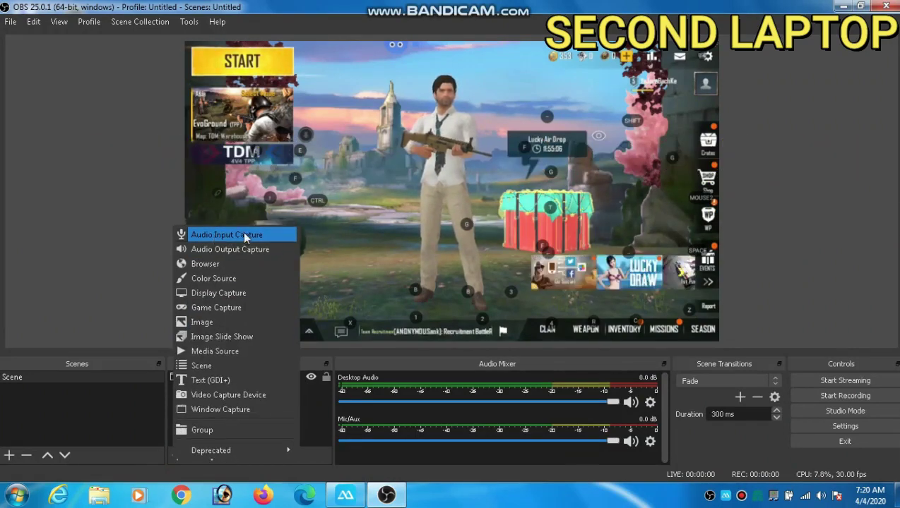
click(244, 236)
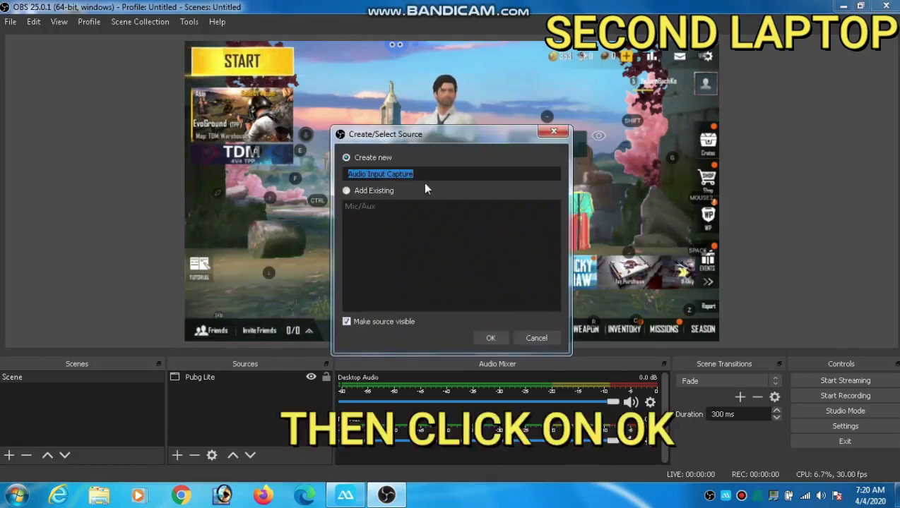
click(488, 336)
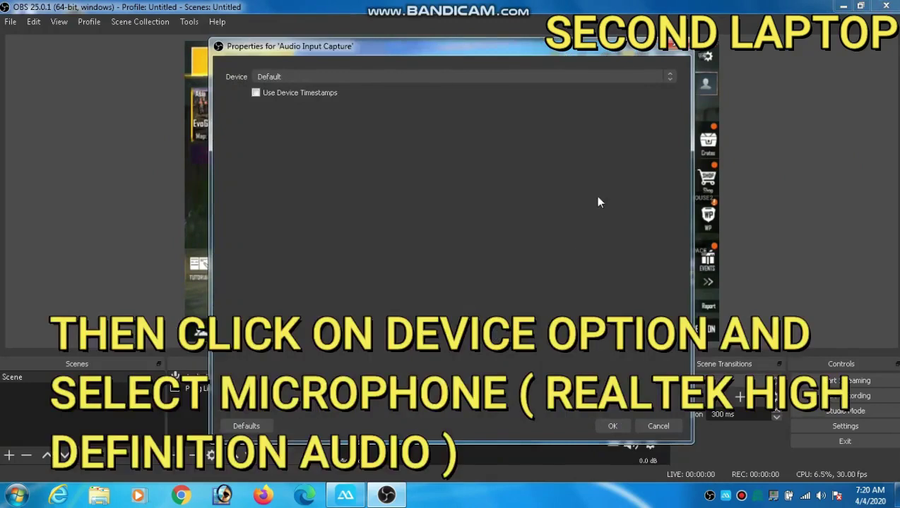
click(660, 75)
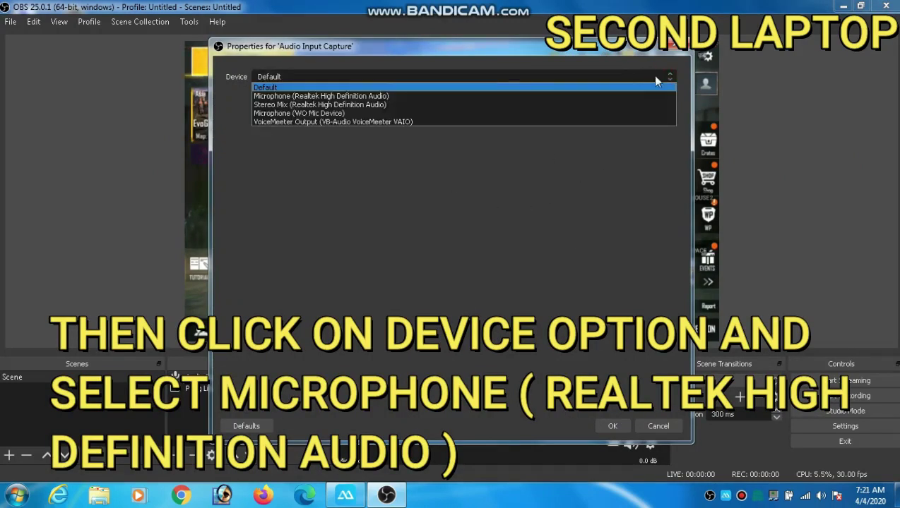
click(371, 96)
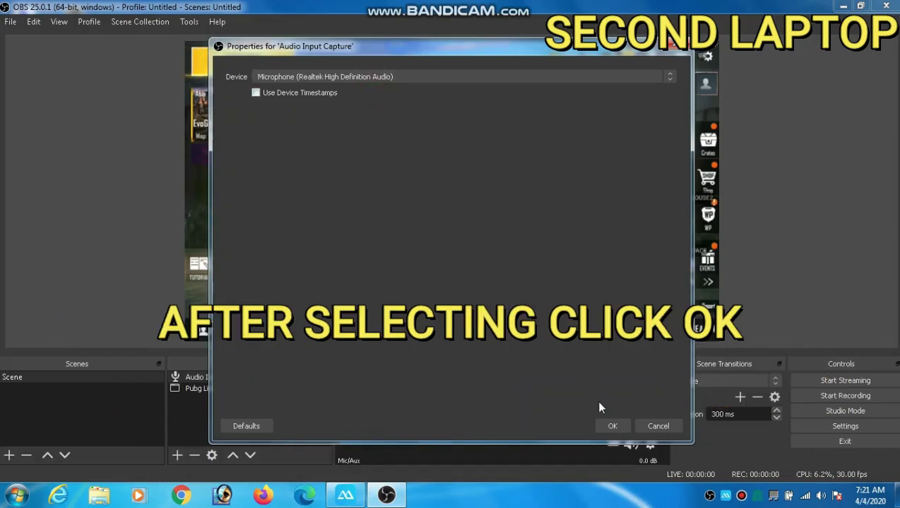
click(609, 426)
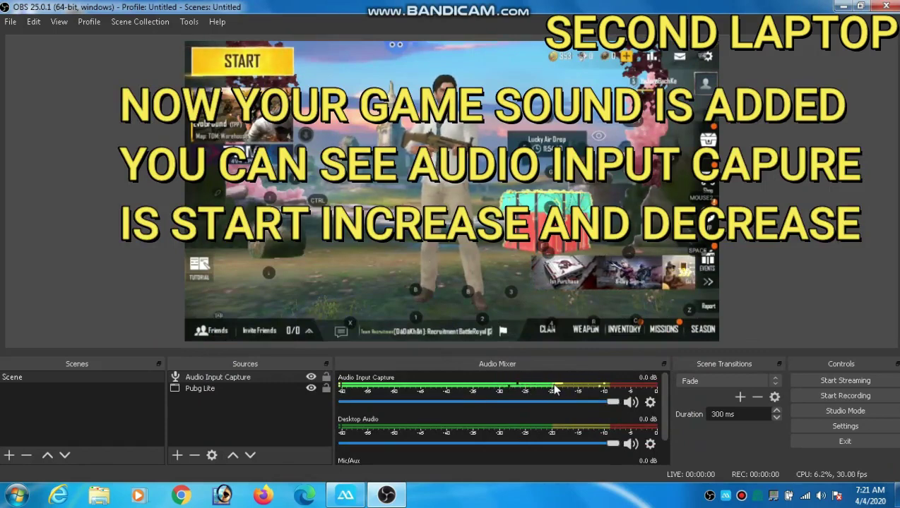
- Lower the Phoenix OS volume to minimum and raise it again to test the Audio Input Capture level in the mixer
click(639, 332)
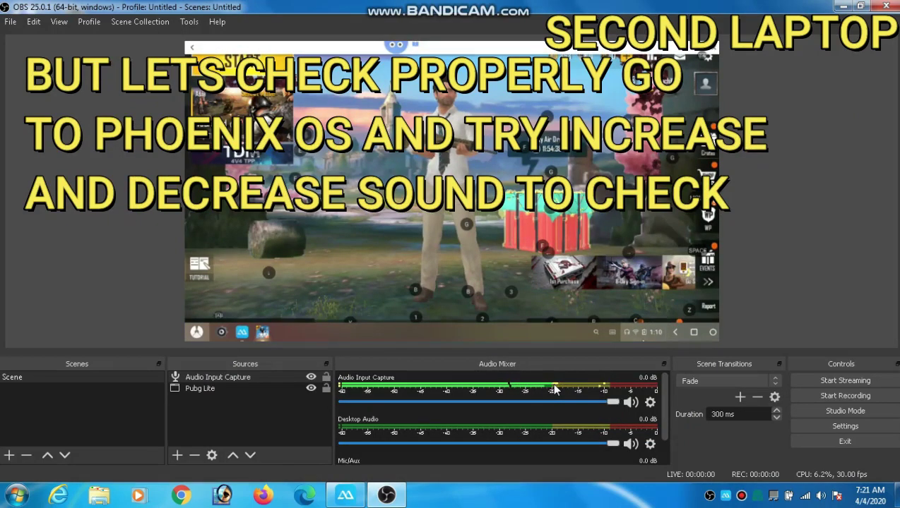
drag(625, 295, 580, 296)
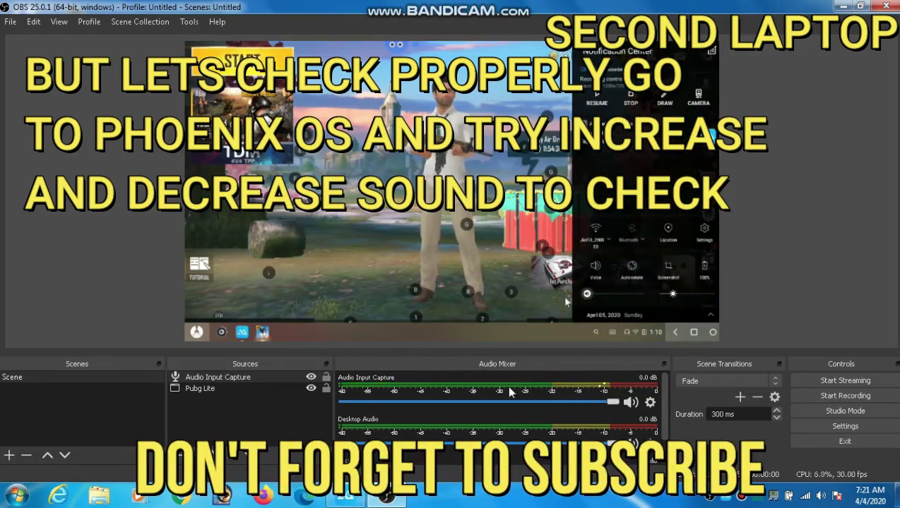
drag(586, 295, 654, 304)
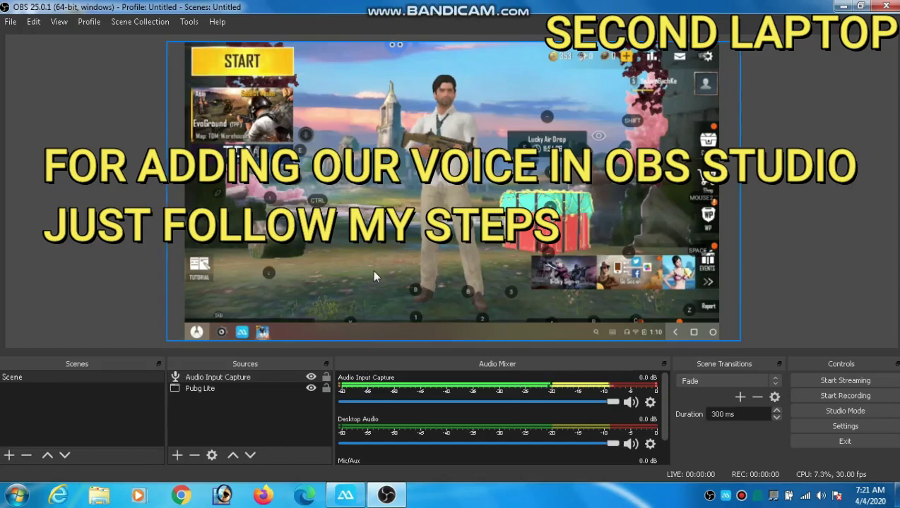
- Launch WO Mic Client on the second laptop and open its connection settings
click(15, 497)
text(womi)
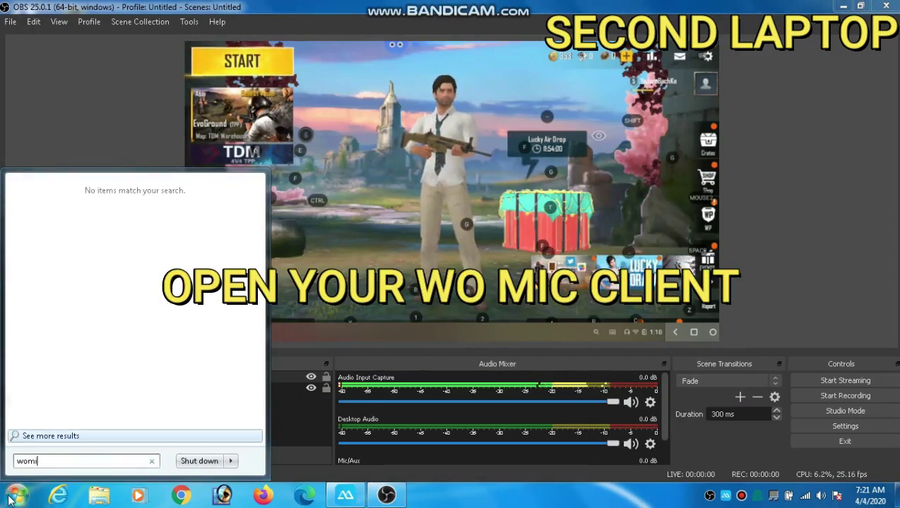
key(BackSpace)
key(BackSpace)
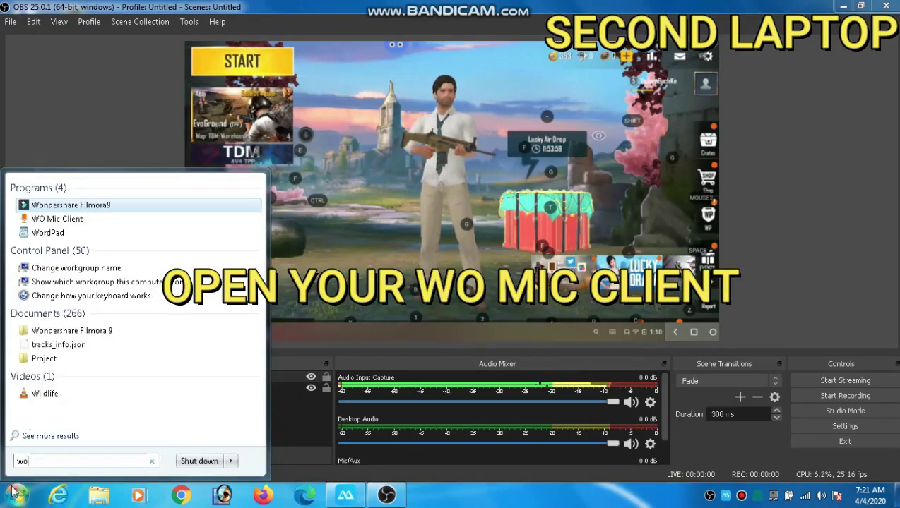
click(71, 225)
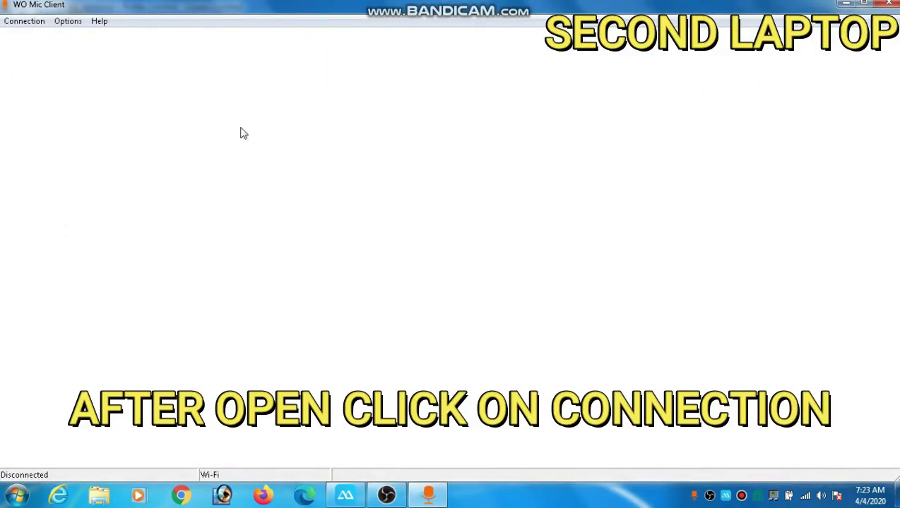
click(25, 23)
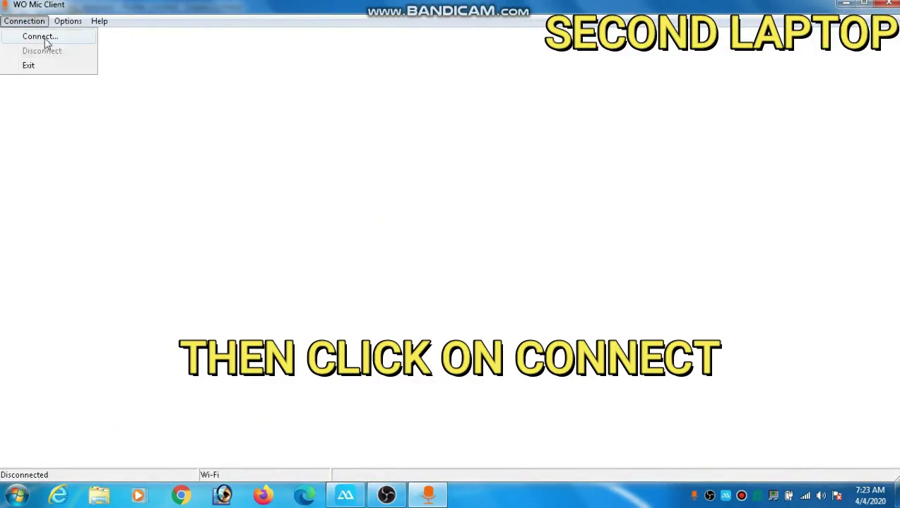
click(43, 36)
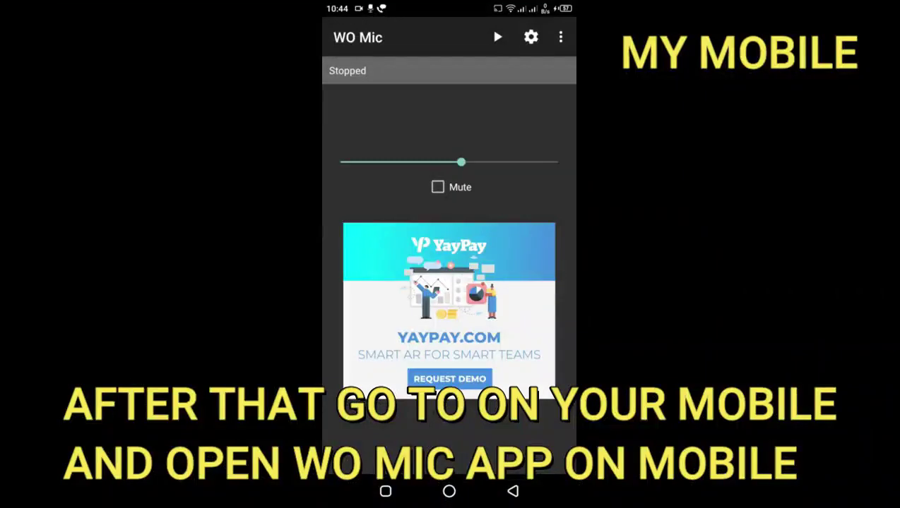
- In the WO Mic app on the phone, set Transport to Wi-Fi, then start the microphone server and allow audio recording
click(530, 37)
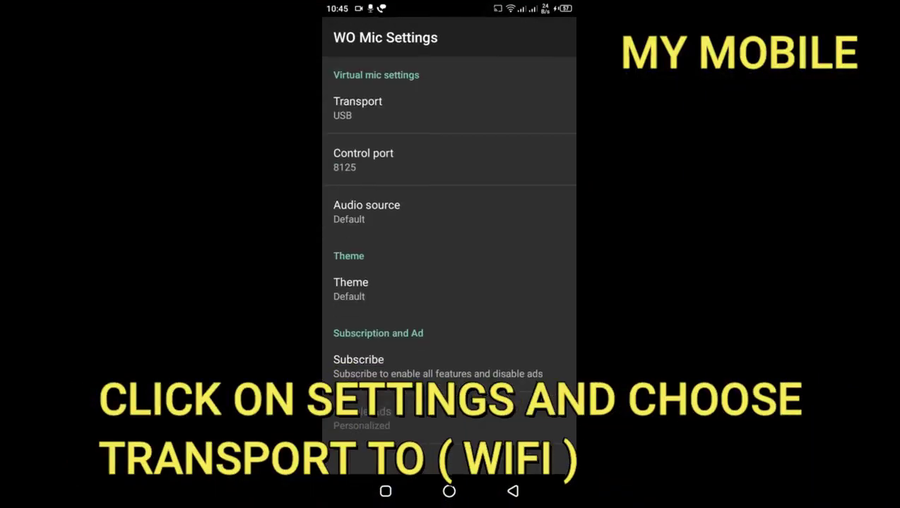
click(358, 108)
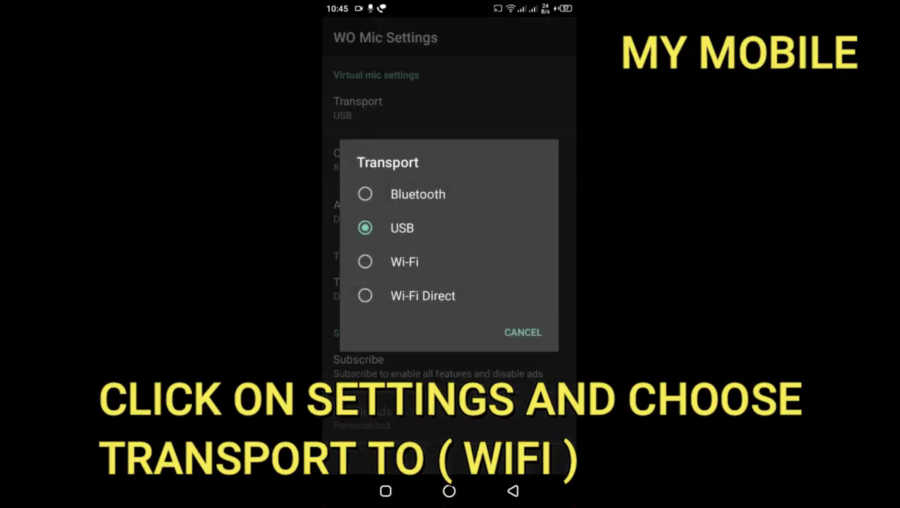
click(404, 262)
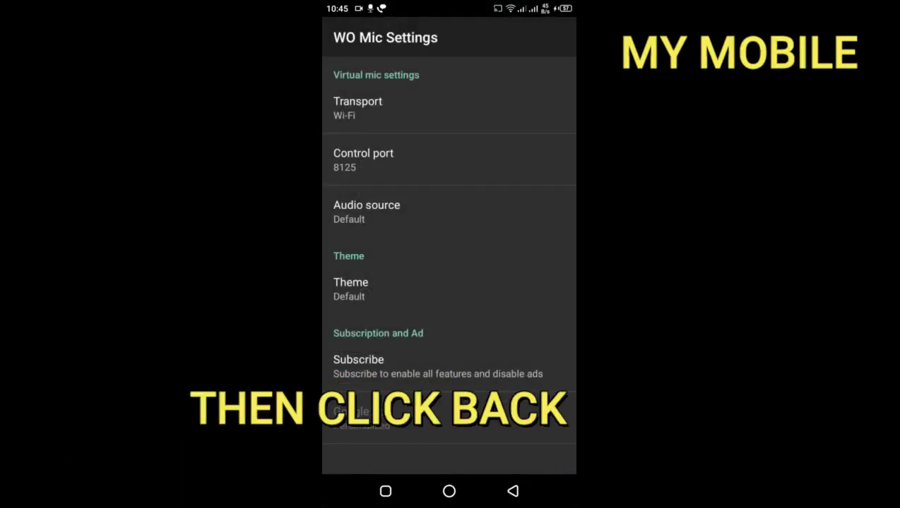
click(513, 491)
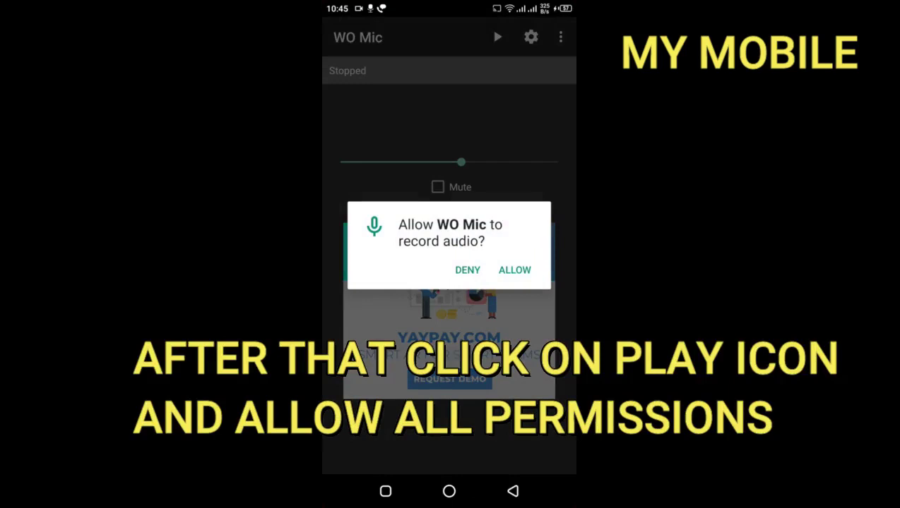
click(514, 270)
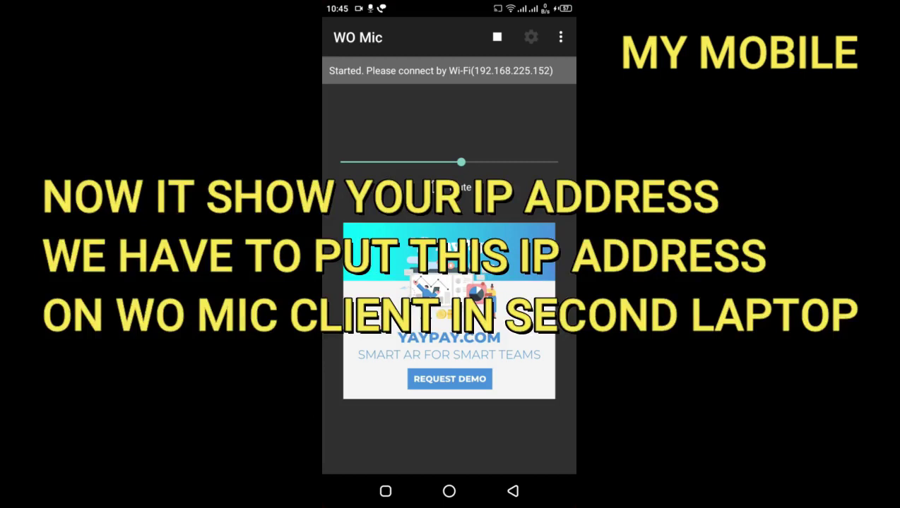
- Circle the phone's Wi-Fi IP address in red with the screen recorder's drawing brush, and close the brush
drag(449, 6, 449, 296)
drag(449, 438, 449, 106)
mouse_move(544, 52)
mouse_down()
mouse_move(458, 71)
mouse_move(563, 71)
mouse_move(494, 118)
mouse_move(526, 49)
mouse_move(552, 113)
mouse_move(500, 48)
mouse_up()
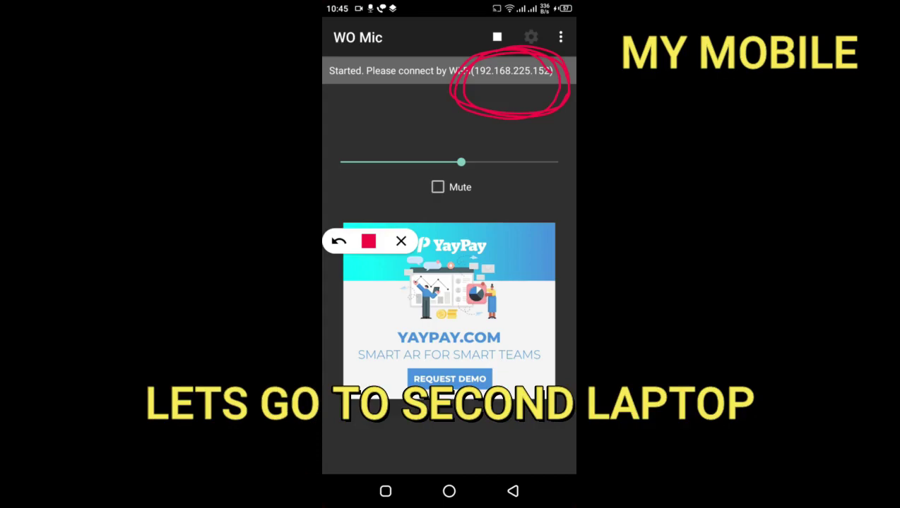
click(400, 242)
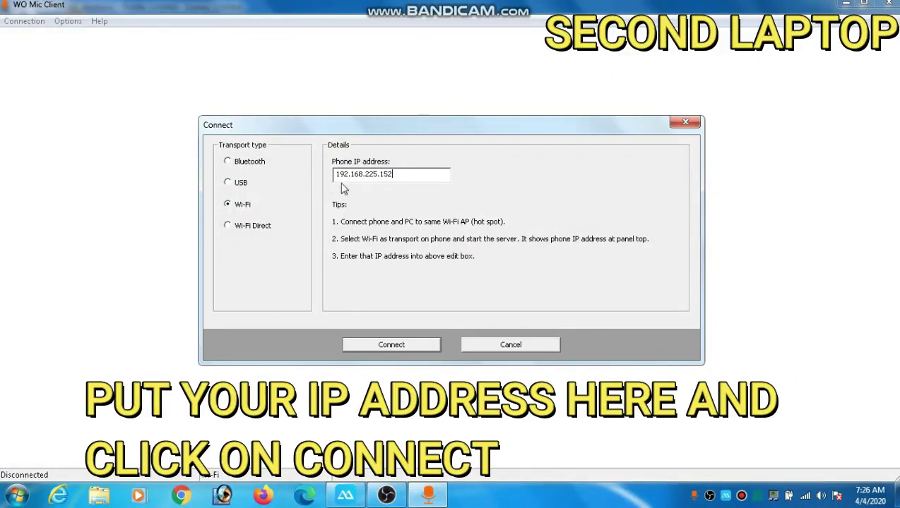
- In WO Mic Client on the second laptop, connect over Wi-Fi to the phone IP address 192.168.225.152
click(391, 345)
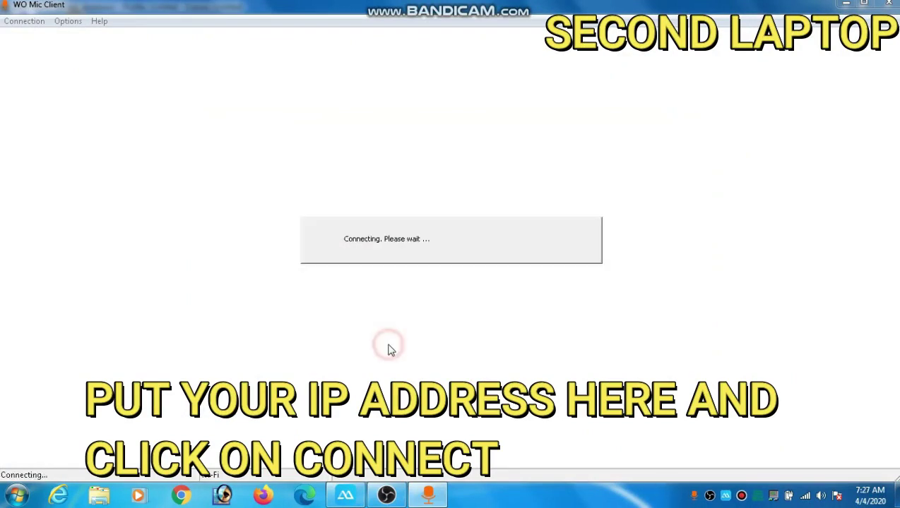